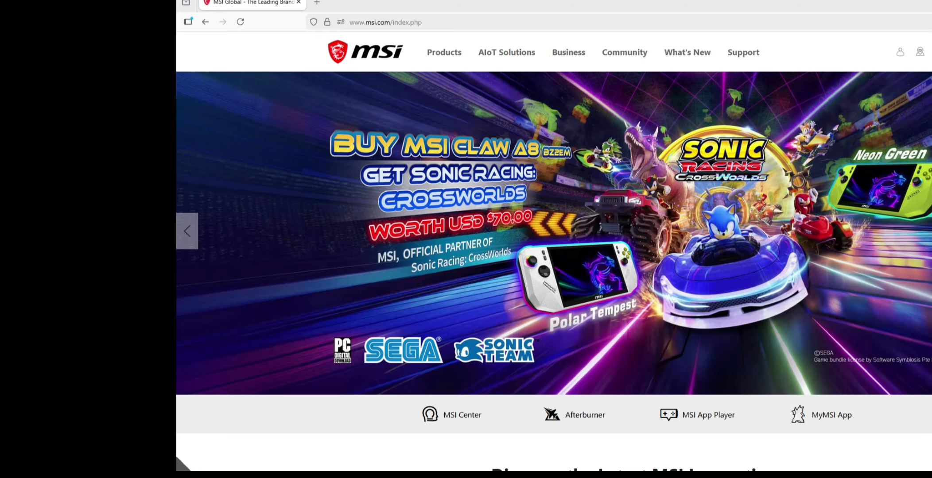
Step: Search the MSI website for B850M GAMING PLUS WIFI6E and open the motherboard's product page
{"action": "left_click_drag", "start_coordinate": [366, 22], "coordinate": [390, 22]}
{"action": "key", "text": "Escape"}
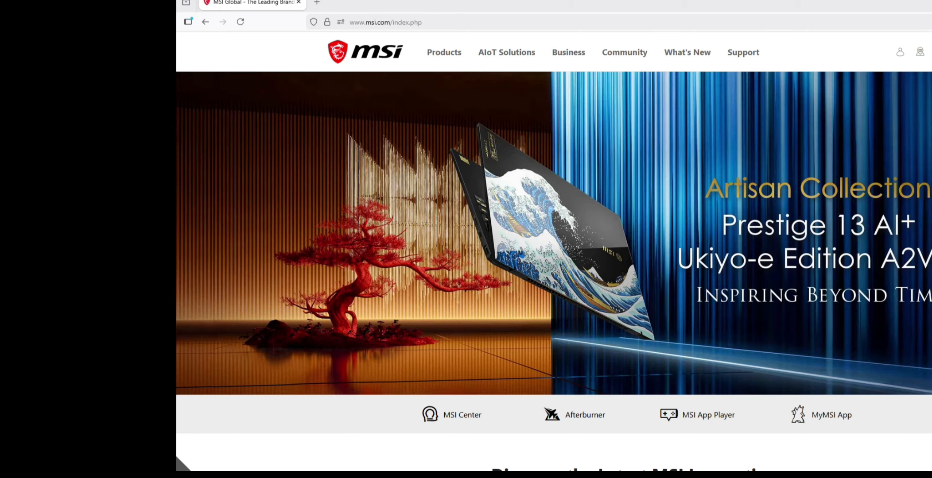
{"action": "left_click", "coordinate": [931, 52]}
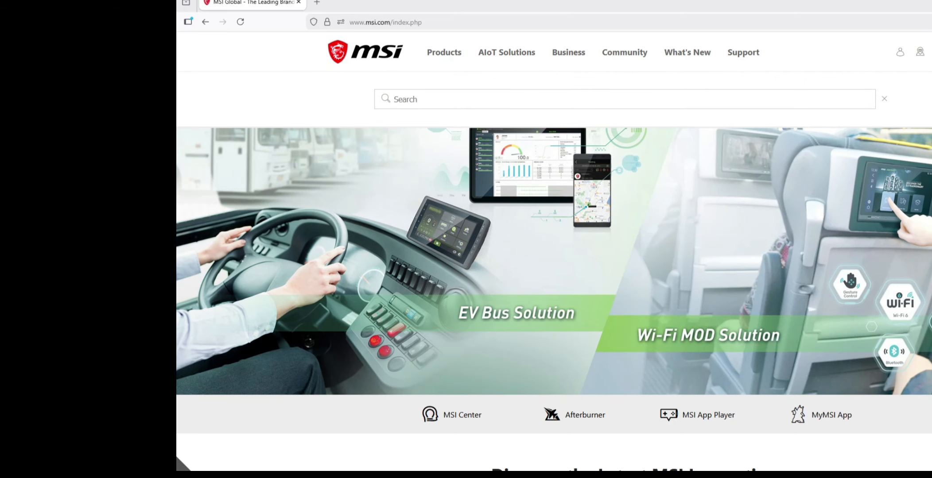
{"action": "type", "text": "B850M GAMING PLUS WIFI6E"}
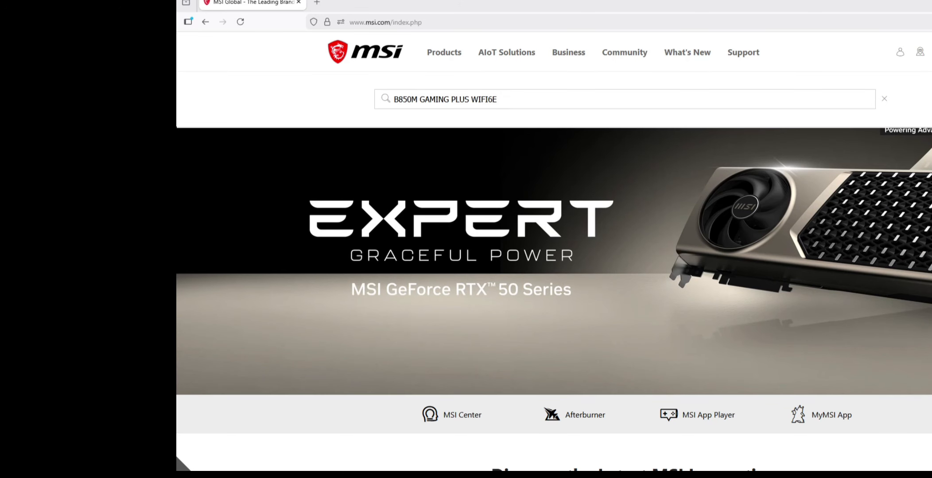
{"action": "key", "text": "Return"}
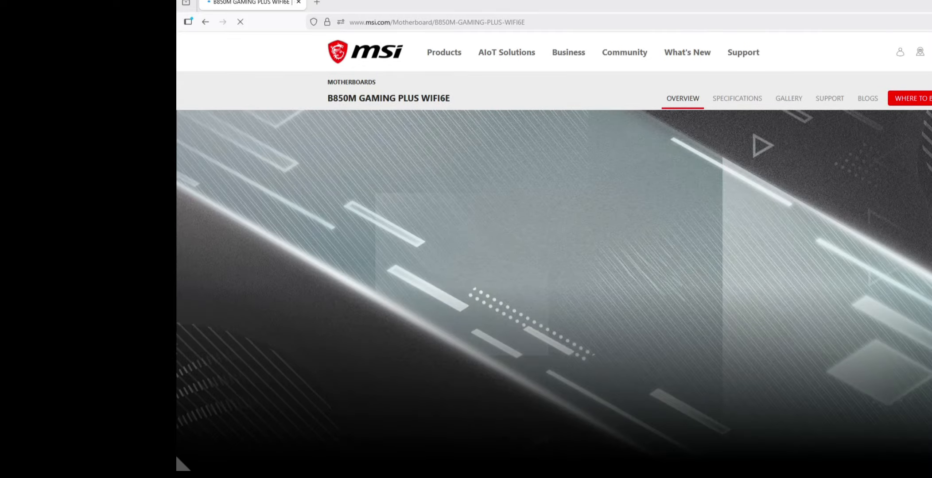
Step: Open the motherboard's support driver downloads and choose Win11 64 as the operating system
{"action": "left_click", "coordinate": [829, 99]}
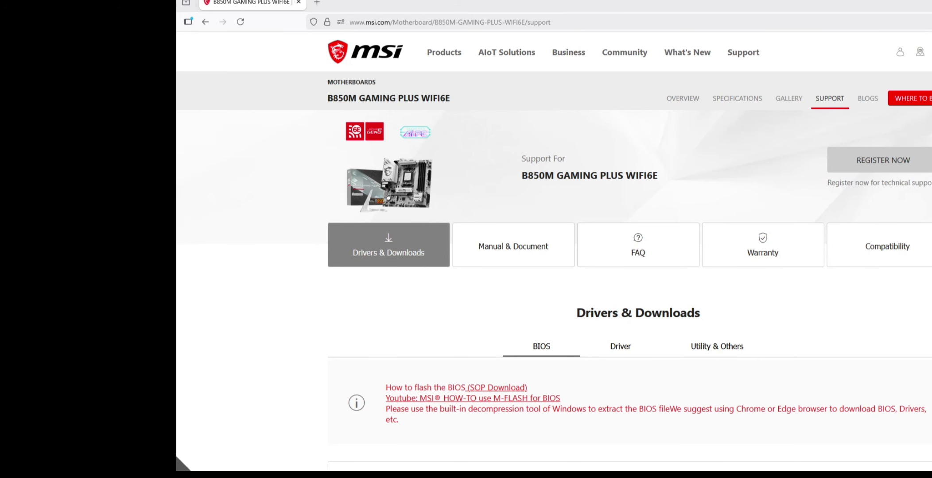
{"action": "left_click", "coordinate": [620, 347]}
{"action": "scroll", "coordinate": [501, 336], "scroll_direction": "down", "scroll_amount": 3}
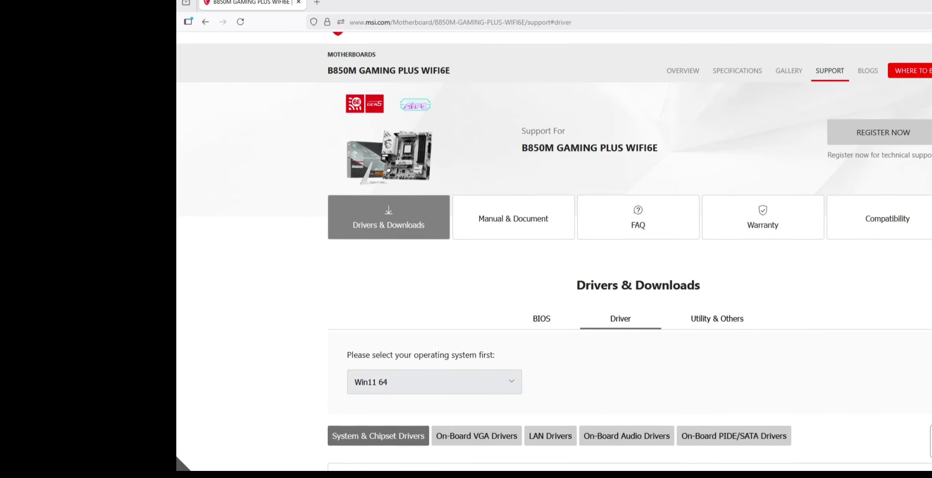
{"action": "left_click", "coordinate": [435, 261]}
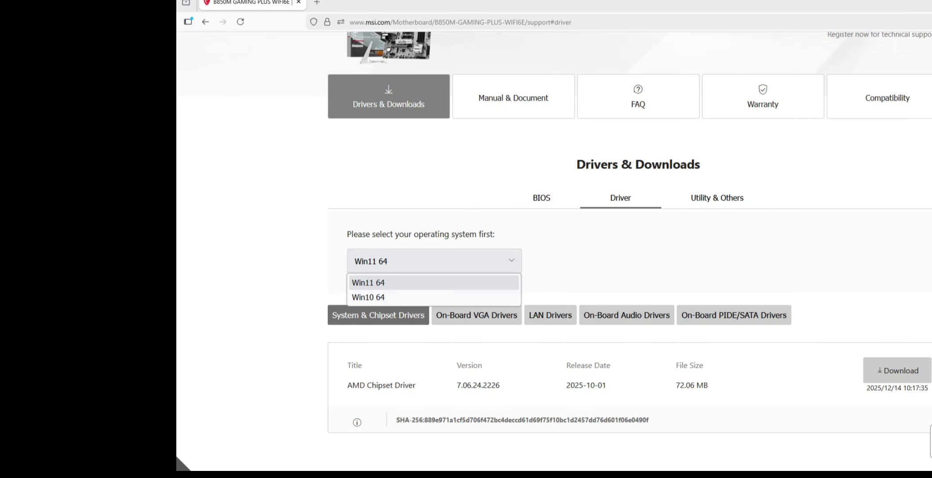
{"action": "left_click", "coordinate": [434, 283]}
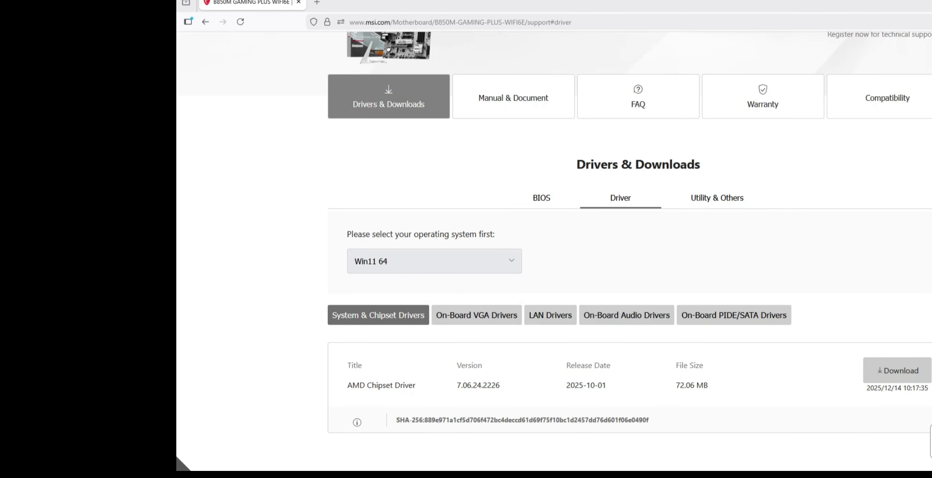
Step: Download the AMD Chipset Driver from the System & Chipset Drivers category
{"action": "scroll", "coordinate": [629, 252], "scroll_direction": "down", "scroll_amount": 2}
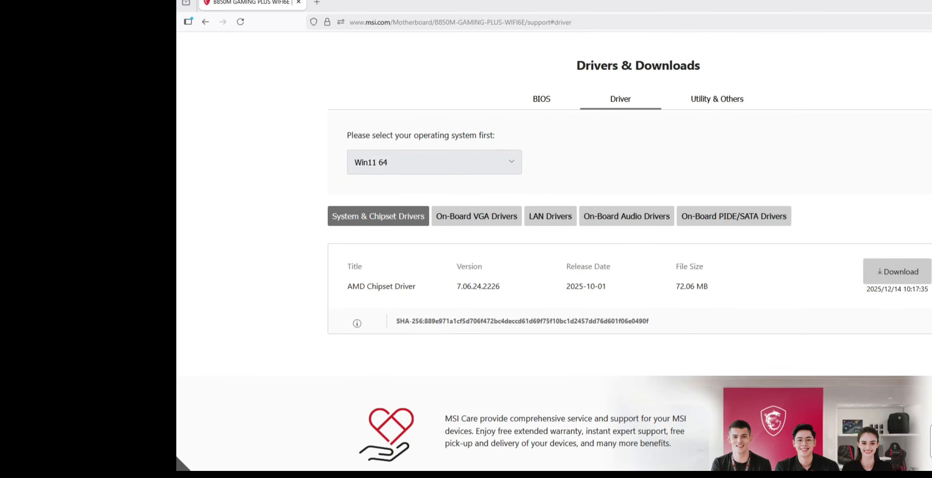
{"action": "left_click_drag", "start_coordinate": [367, 286], "coordinate": [415, 286]}
{"action": "left_click", "coordinate": [897, 271]}
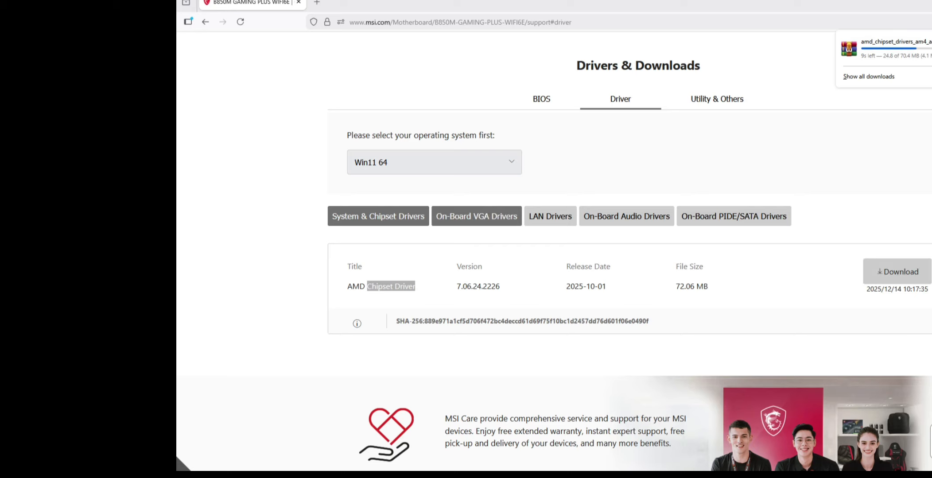
Step: Download the AMD Graphics Drivers from the On-Board VGA Drivers category
{"action": "left_click", "coordinate": [476, 216]}
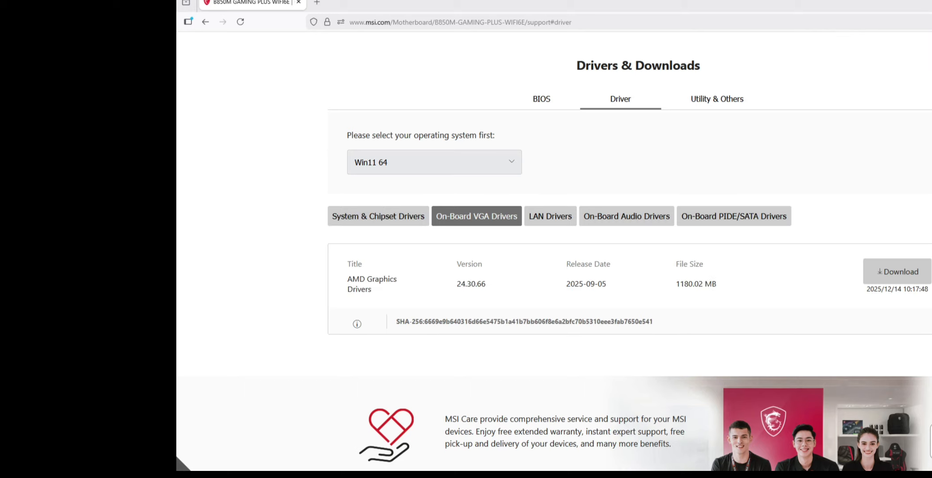
{"action": "left_click_drag", "start_coordinate": [368, 280], "coordinate": [373, 290]}
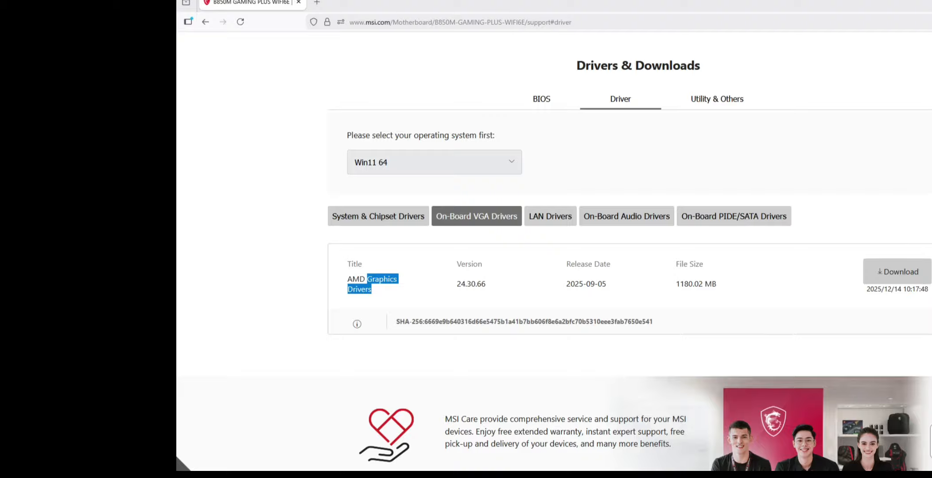
{"action": "left_click", "coordinate": [373, 291]}
{"action": "left_click_drag", "start_coordinate": [367, 280], "coordinate": [373, 290]}
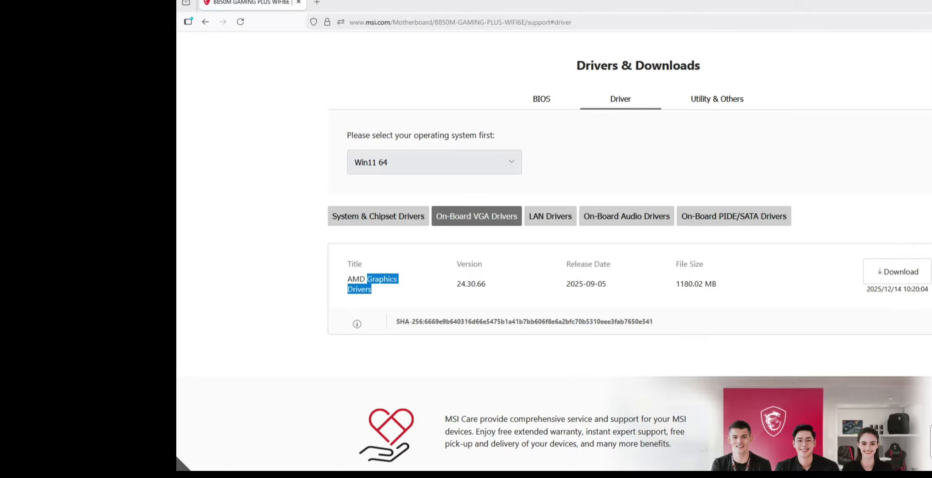
Step: Download the Realtek PCI-E Ethernet, Realtek WIFI and MediaTek BlueTooth drivers from the LAN Drivers category
{"action": "left_click", "coordinate": [550, 216]}
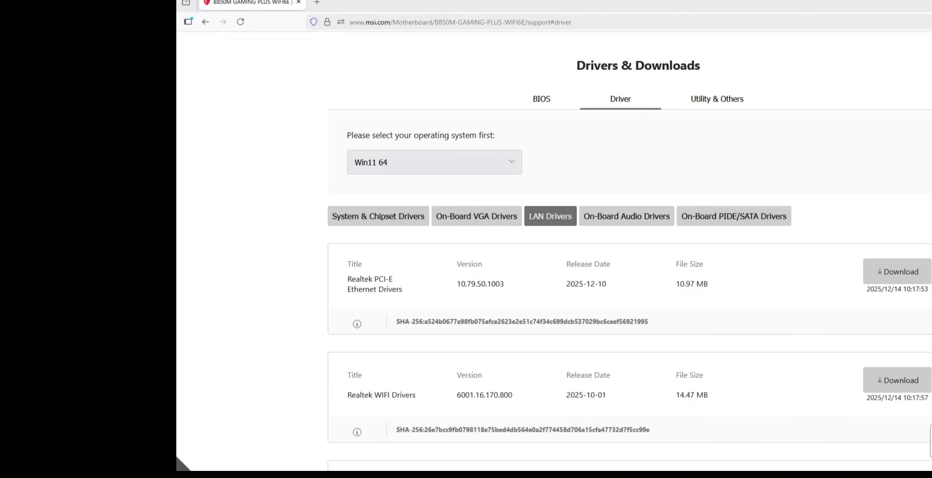
{"action": "left_click_drag", "start_coordinate": [373, 279], "coordinate": [402, 290]}
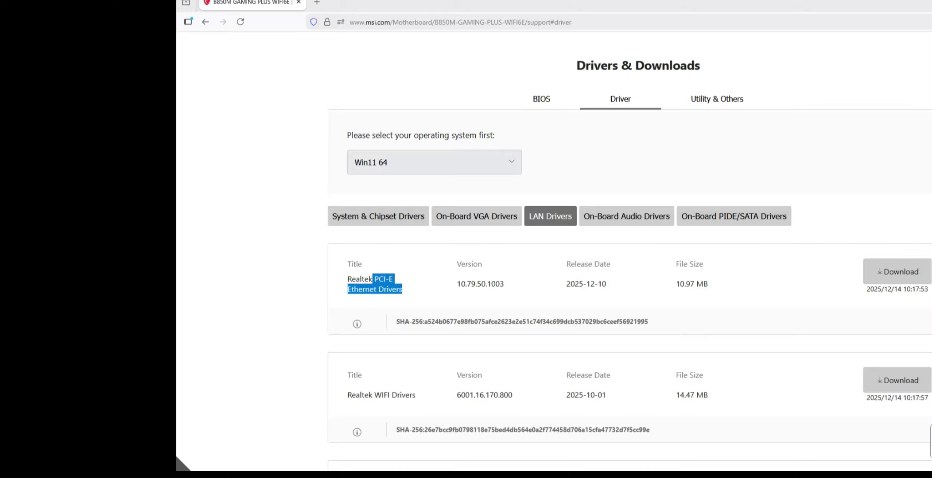
{"action": "scroll", "coordinate": [630, 252], "scroll_direction": "down", "scroll_amount": 3}
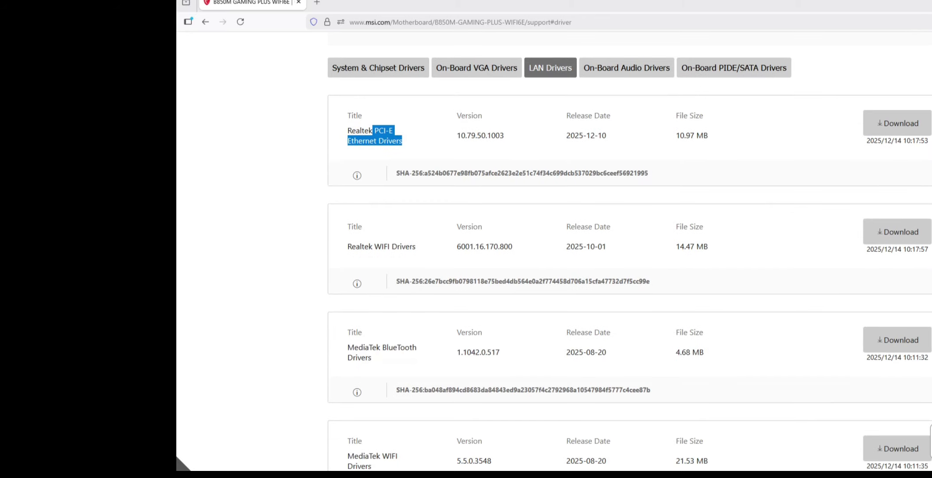
{"action": "left_click_drag", "start_coordinate": [374, 247], "coordinate": [508, 246]}
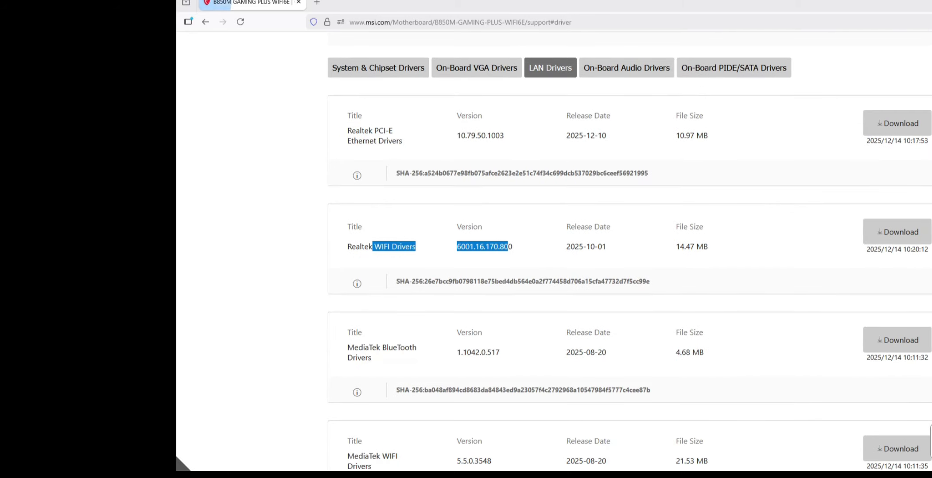
{"action": "scroll", "coordinate": [630, 259], "scroll_direction": "down", "scroll_amount": 1}
{"action": "left_click_drag", "start_coordinate": [383, 298], "coordinate": [373, 308]}
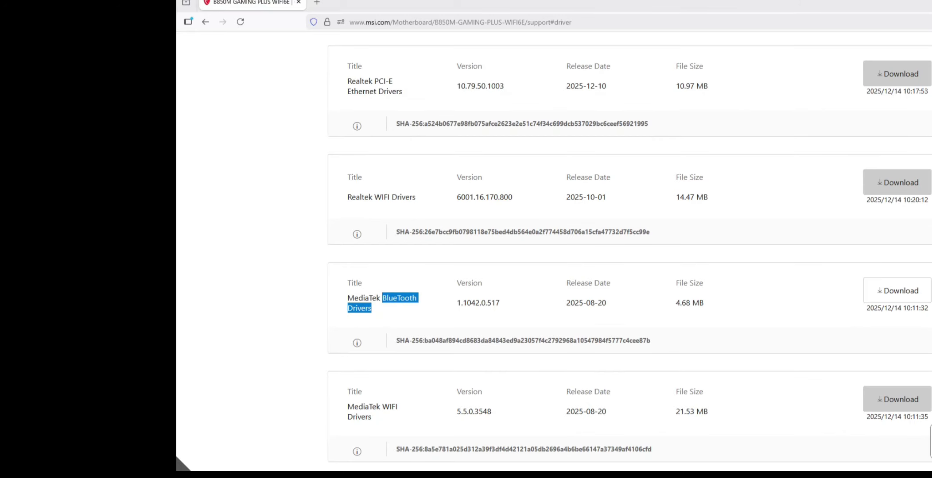
{"action": "left_click", "coordinate": [897, 291]}
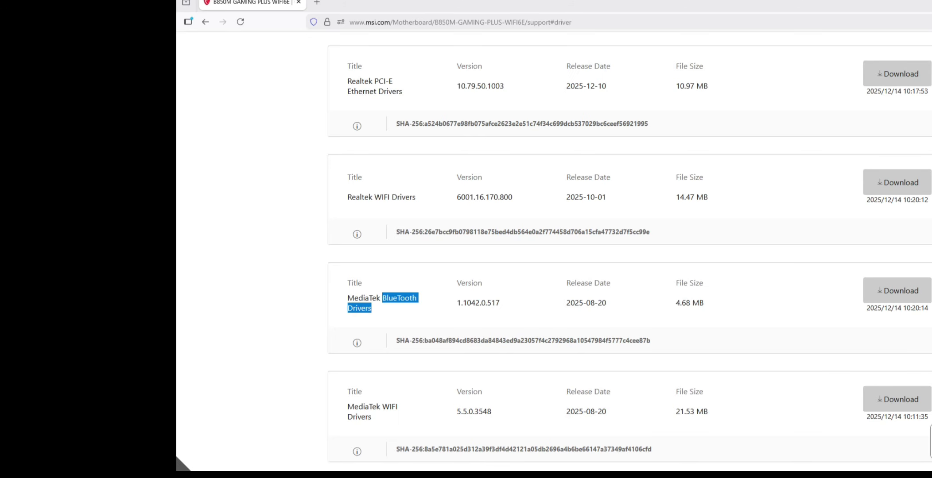
Step: Download the Realtek HD Universal Driver from the On-Board Audio Drivers category
{"action": "scroll", "coordinate": [630, 260], "scroll_direction": "up", "scroll_amount": 2}
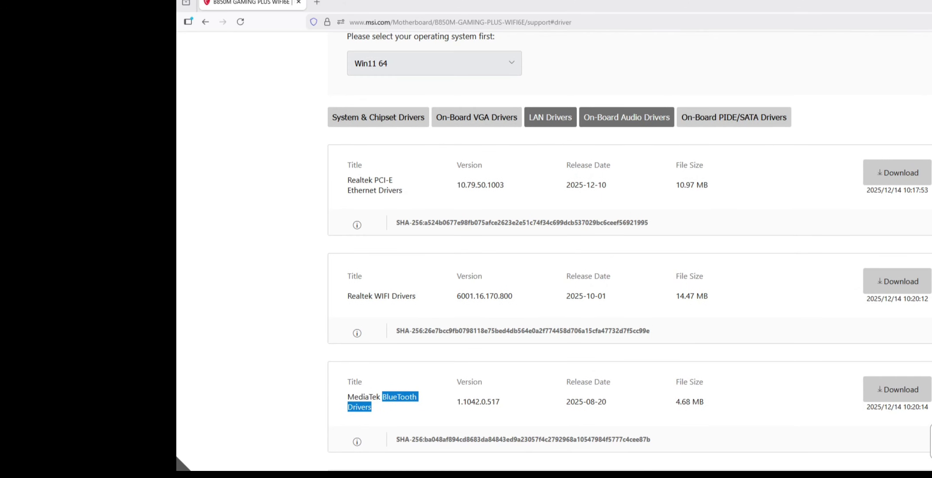
{"action": "left_click", "coordinate": [627, 117]}
{"action": "left_click_drag", "start_coordinate": [385, 191], "coordinate": [392, 181]}
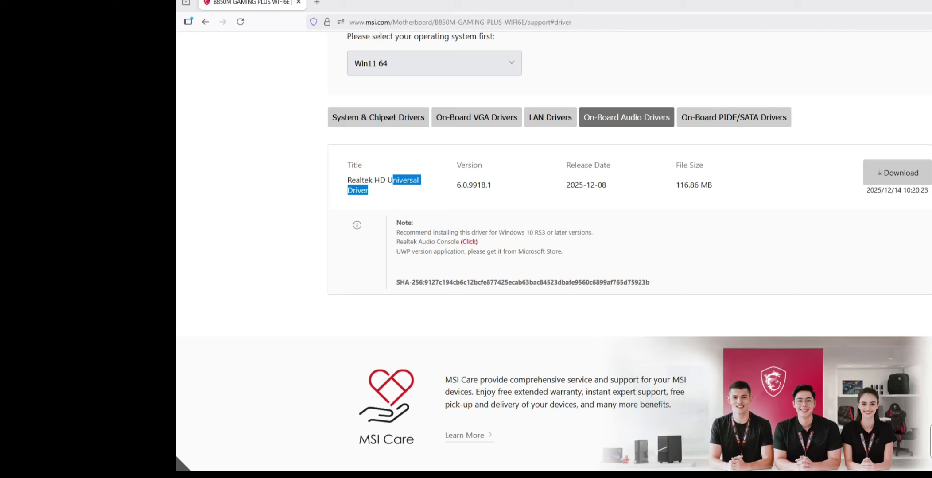
{"action": "left_click", "coordinate": [896, 172]}
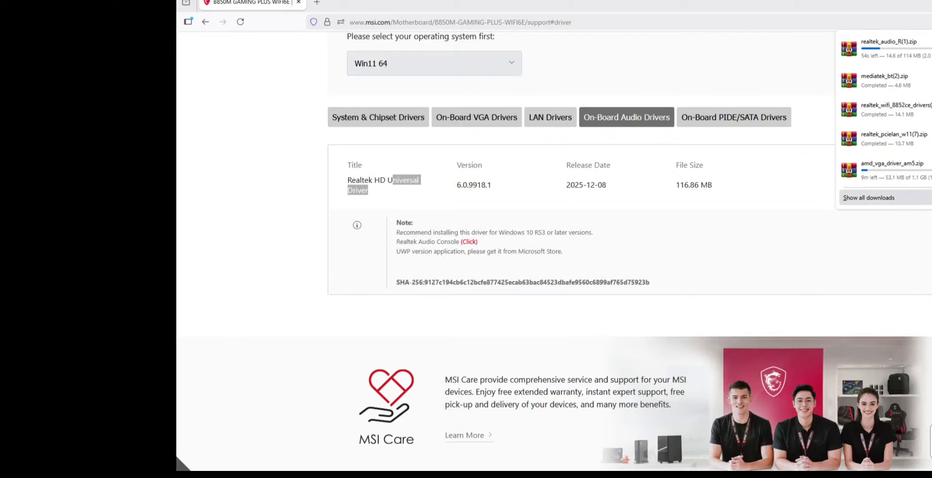
Step: Show all downloads, open the intel_wifi_driver_W11.zip archive and dismiss the extra WinRAR window
{"action": "left_click", "coordinate": [868, 198]}
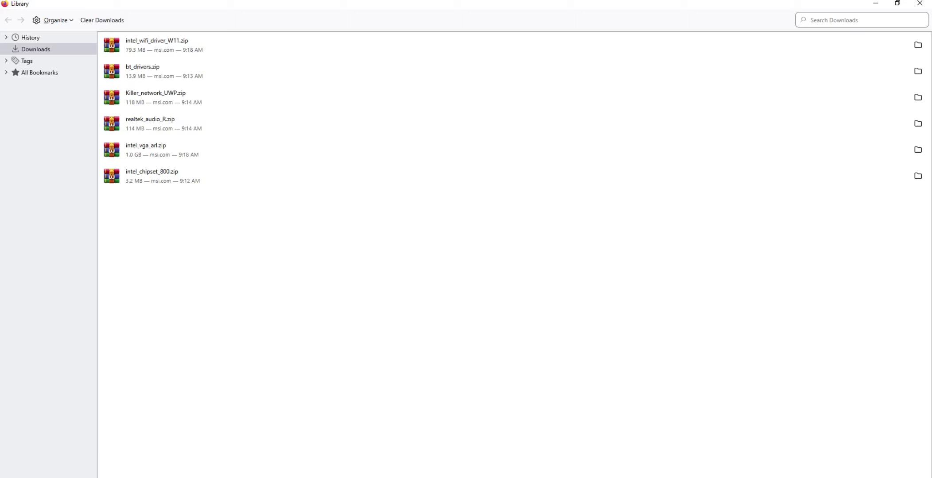
{"action": "left_click", "coordinate": [157, 44]}
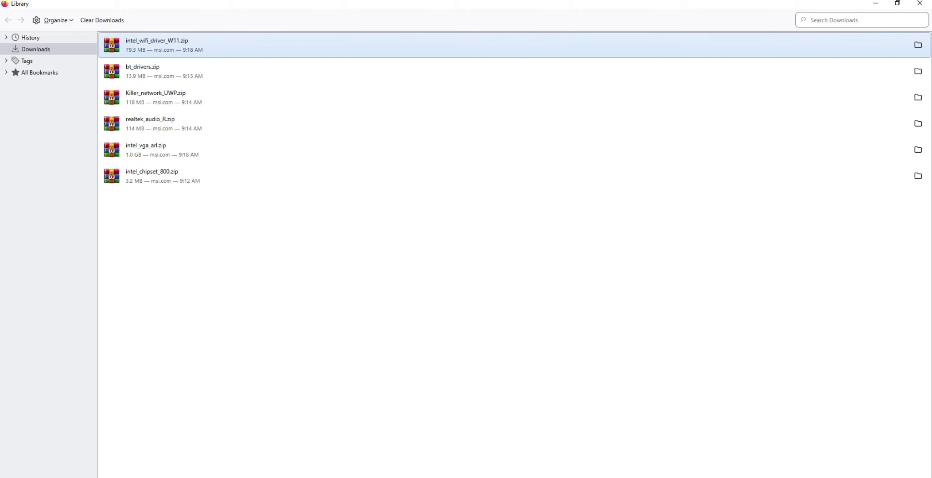
{"action": "key", "text": "Return"}
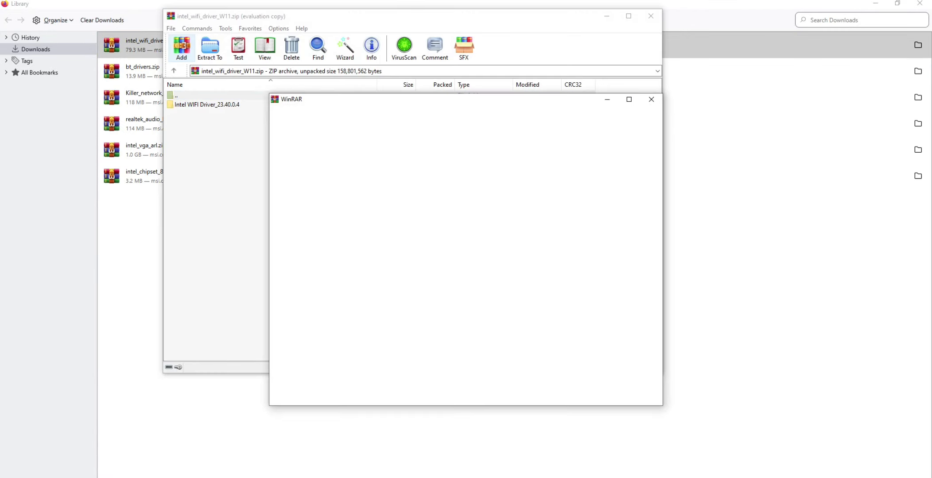
{"action": "left_click", "coordinate": [652, 99]}
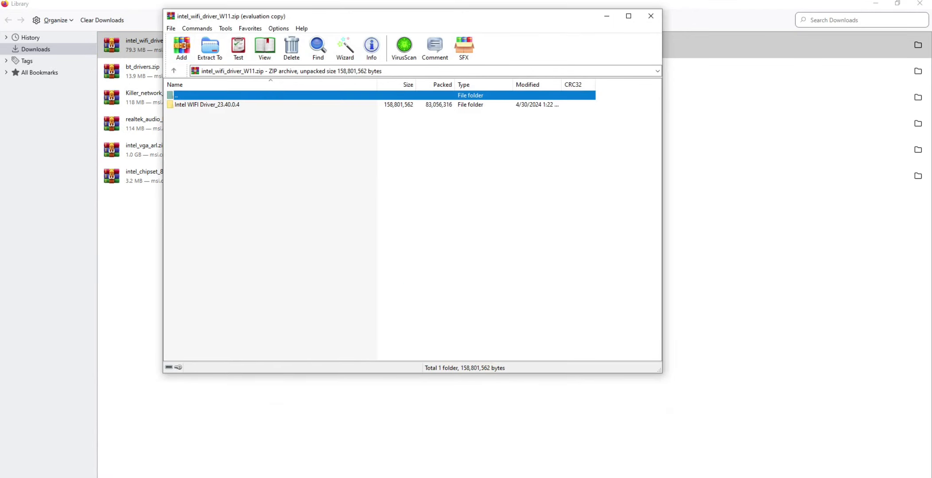
Step: In the archive, open the folder Intel WIFI Driver_23.40.0.4\UWD\Win64\Installer
{"action": "left_click", "coordinate": [207, 105]}
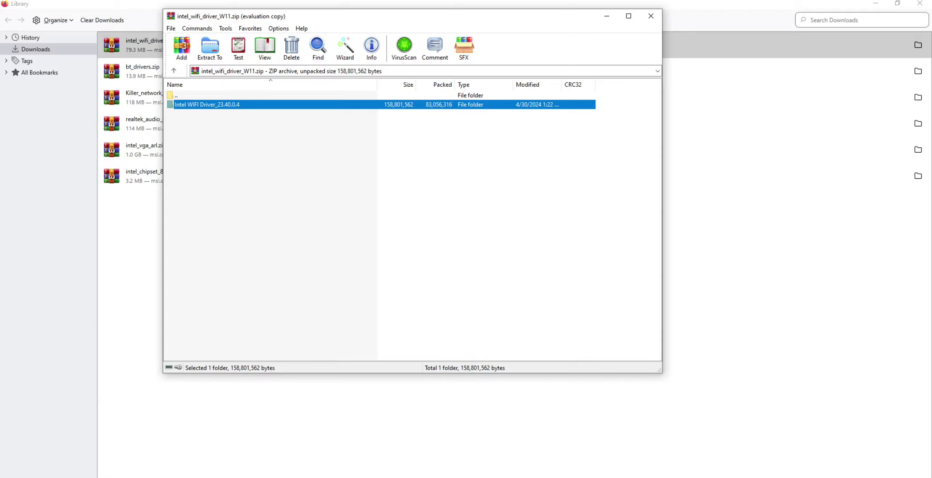
{"action": "key", "text": "Return"}
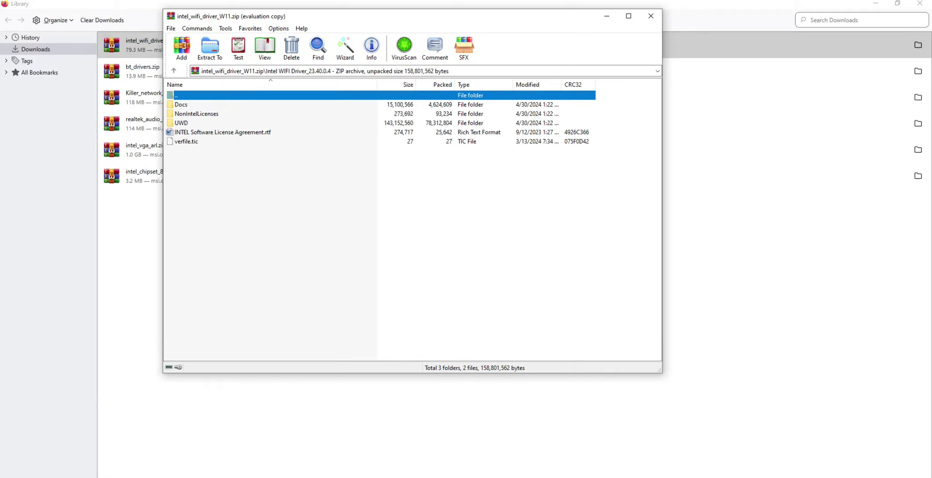
{"action": "left_click", "coordinate": [181, 123]}
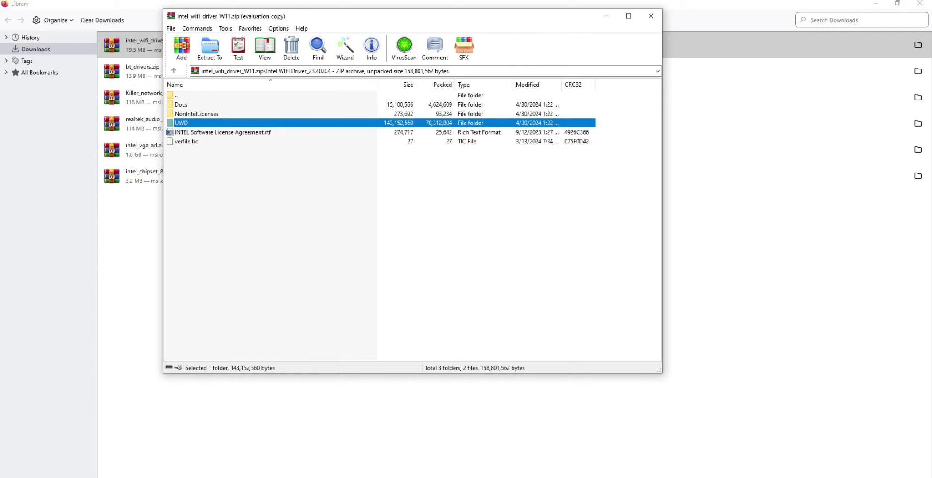
{"action": "key", "text": "Return"}
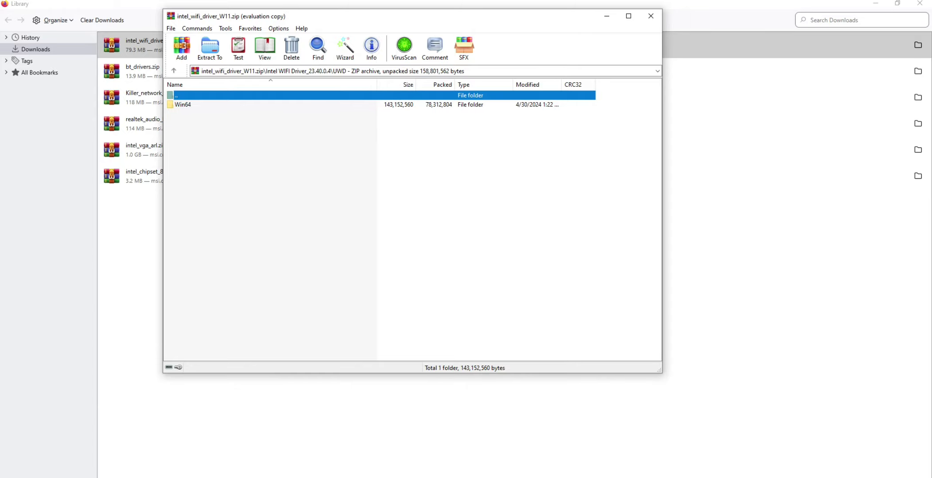
{"action": "double_click", "coordinate": [183, 105]}
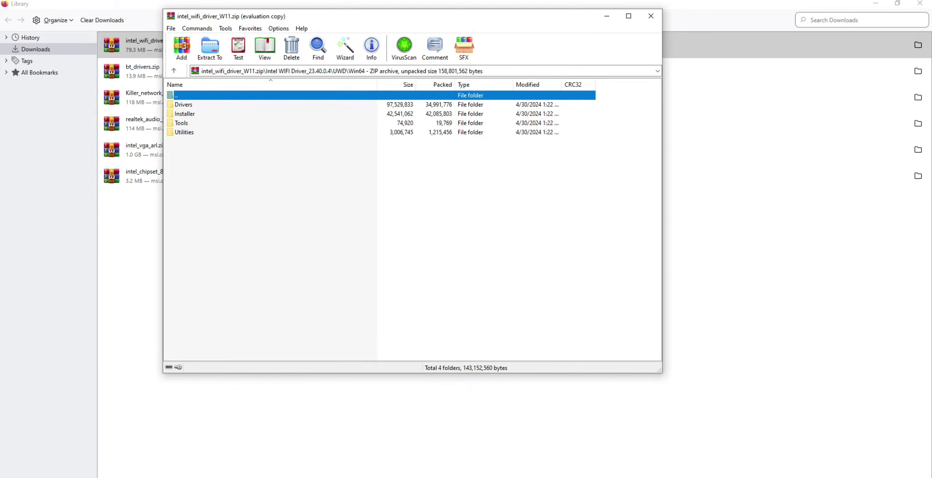
{"action": "double_click", "coordinate": [184, 114]}
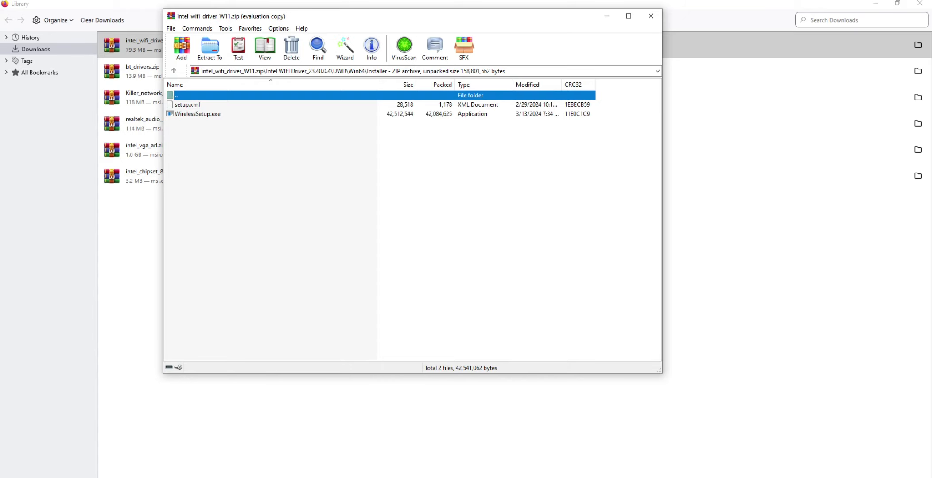
Step: Install the Intel PROSet/Wireless Wi-Fi software from WirelessSetup.exe, agreeing to the license terms, and close the archive
{"action": "left_click", "coordinate": [197, 114]}
{"action": "double_click", "coordinate": [197, 114]}
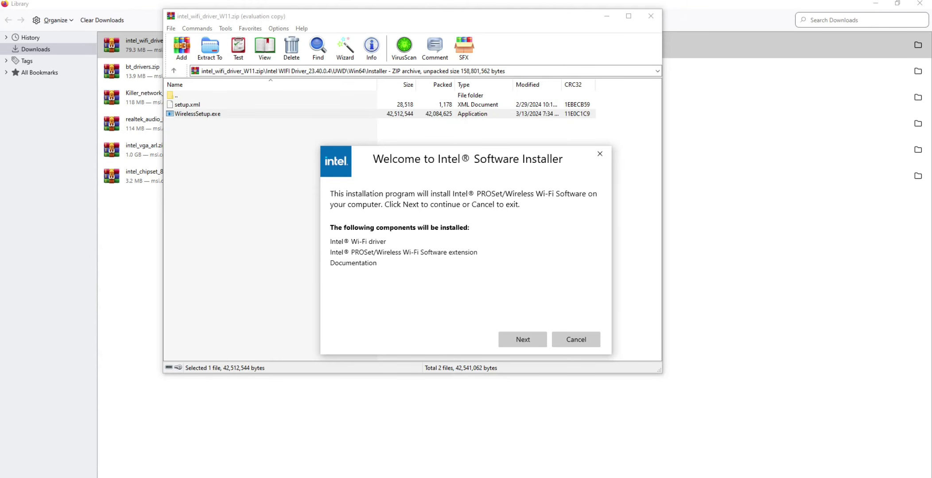
{"action": "left_click", "coordinate": [523, 340]}
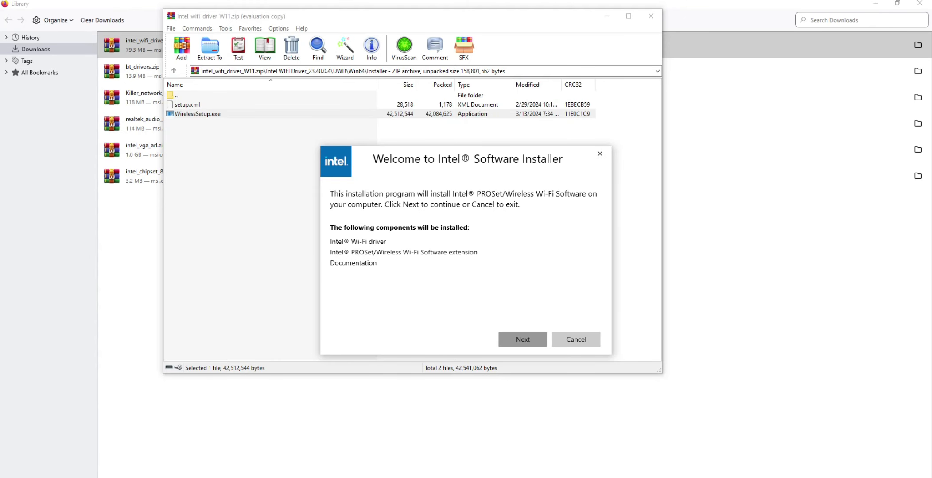
{"action": "left_click", "coordinate": [334, 319]}
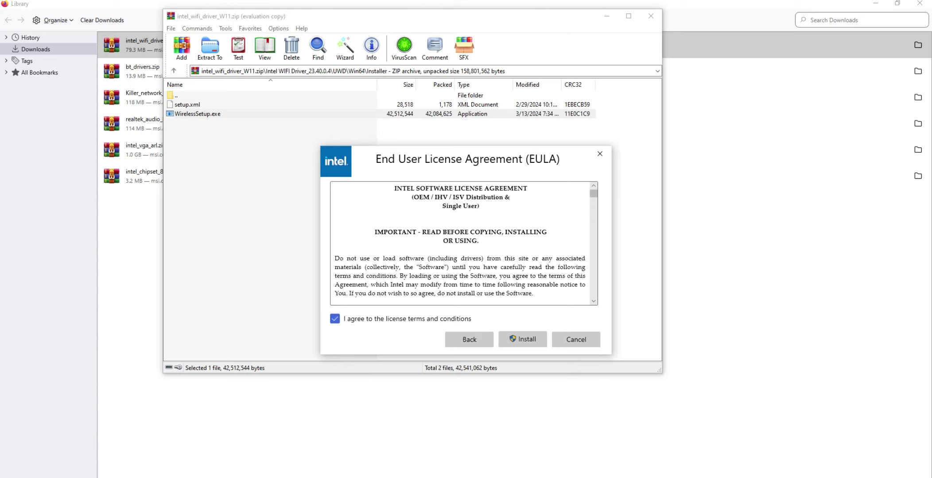
{"action": "left_click", "coordinate": [523, 339]}
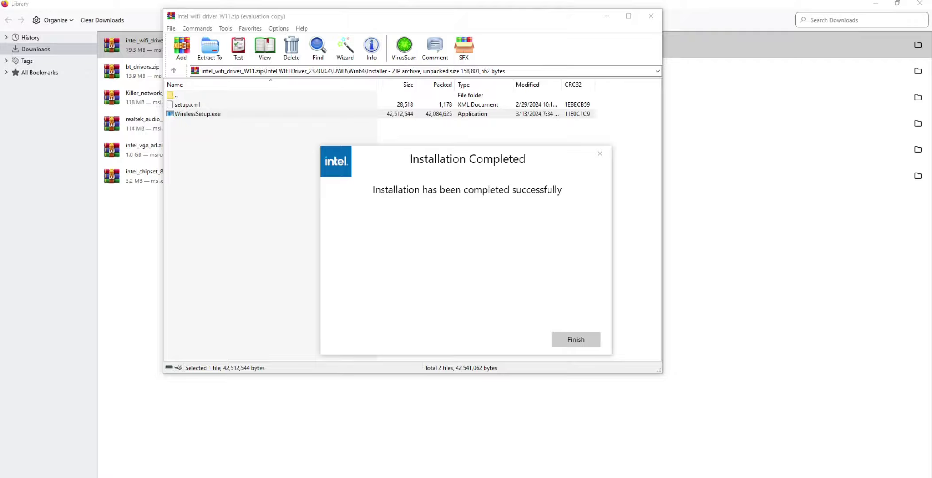
{"action": "left_click", "coordinate": [576, 339]}
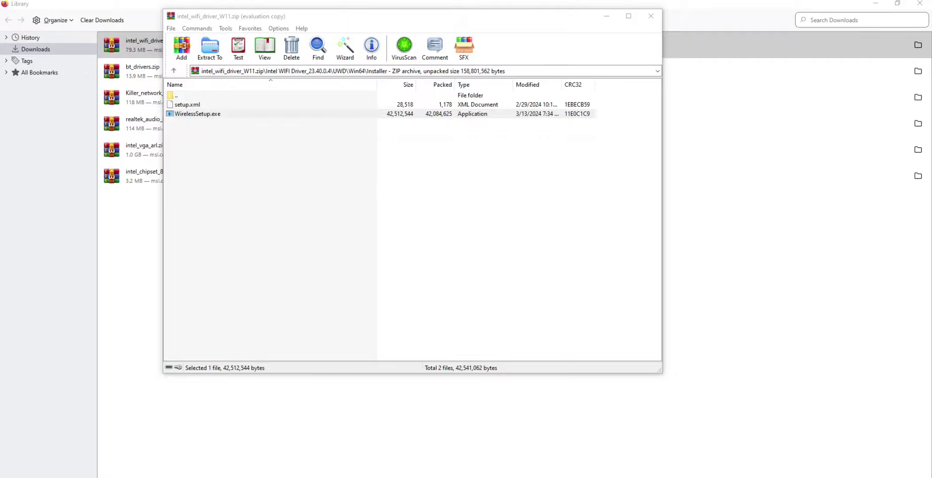
{"action": "left_click", "coordinate": [651, 16]}
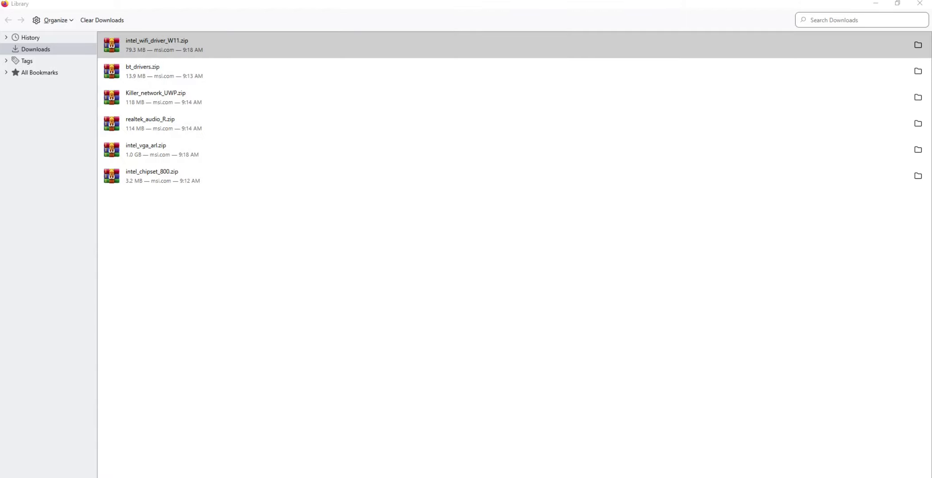
Step: Open the bt_drivers.zip archive, dismiss the WinRAR license reminder and open the folder Intel BlueTooth Driver_23.70.0.2
{"action": "left_click", "coordinate": [147, 72]}
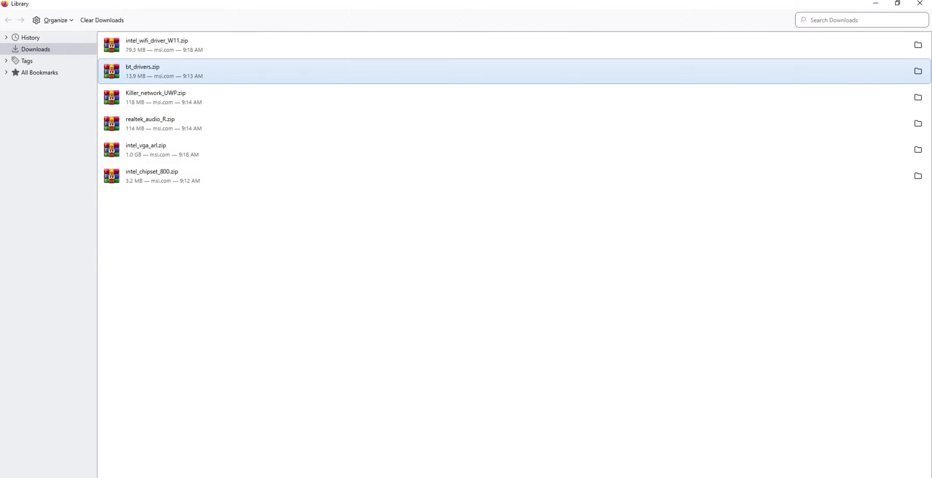
{"action": "double_click", "coordinate": [146, 72]}
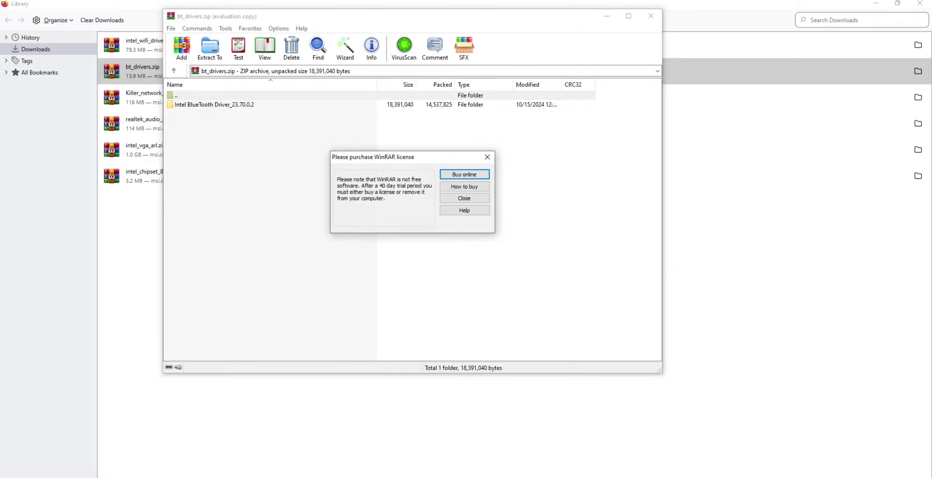
{"action": "left_click", "coordinate": [487, 157]}
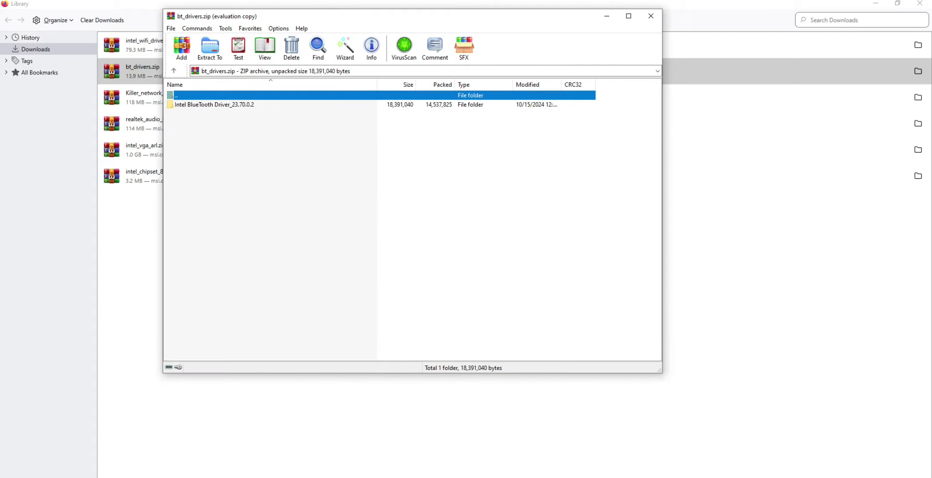
{"action": "double_click", "coordinate": [214, 105]}
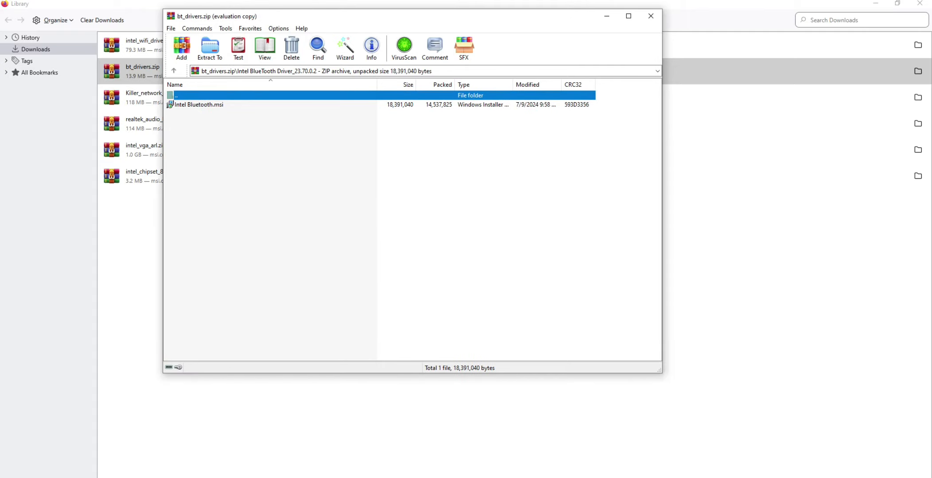
Step: Install Intel Wireless Bluetooth from Intel Bluetooth.msi with the license accepted and the Typical setup type, and close the archive
{"action": "left_click", "coordinate": [208, 105]}
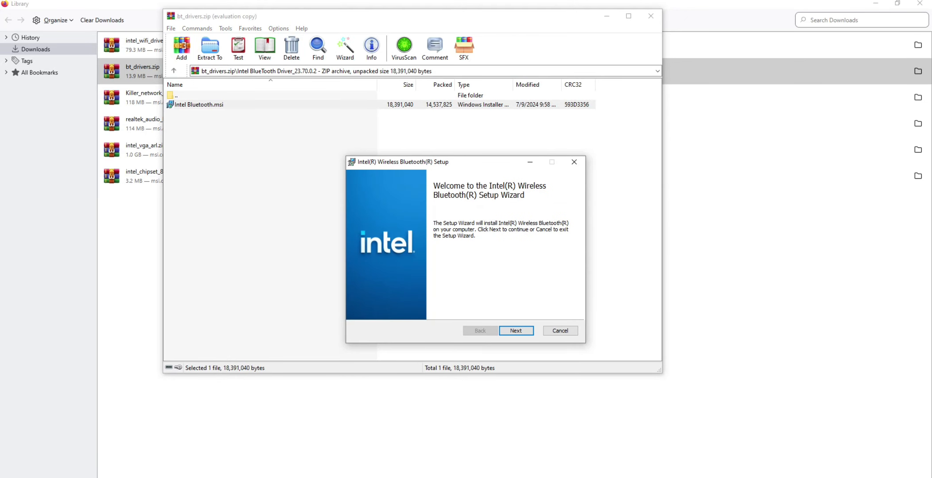
{"action": "left_click", "coordinate": [516, 331]}
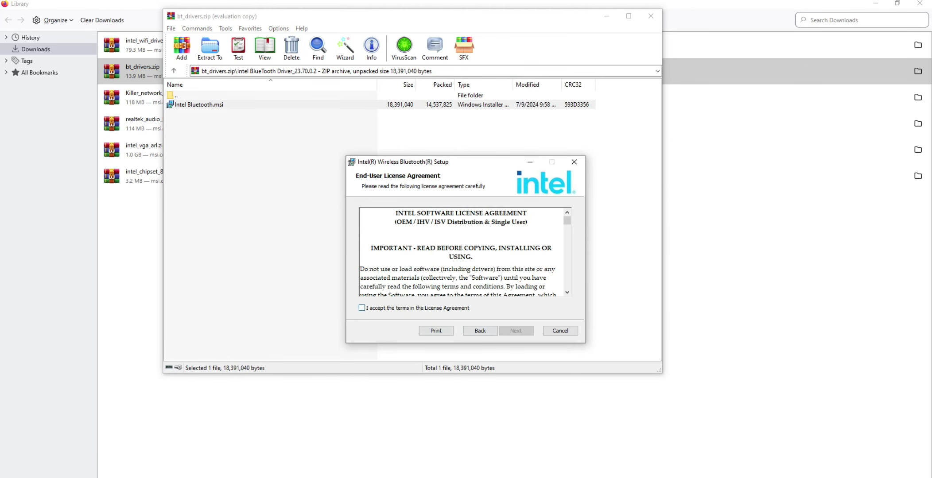
{"action": "left_click", "coordinate": [362, 308]}
{"action": "left_click_drag", "start_coordinate": [351, 163], "coordinate": [228, 90]}
{"action": "left_click", "coordinate": [395, 257]}
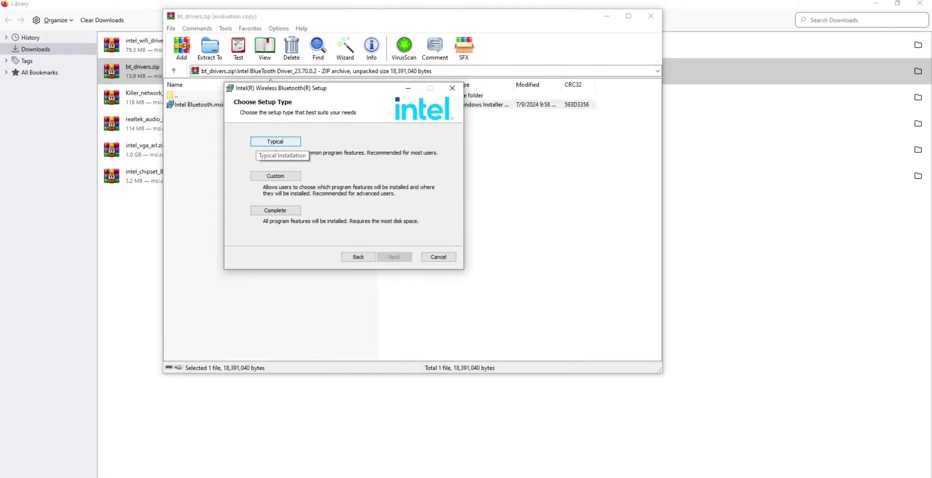
{"action": "left_click", "coordinate": [275, 142]}
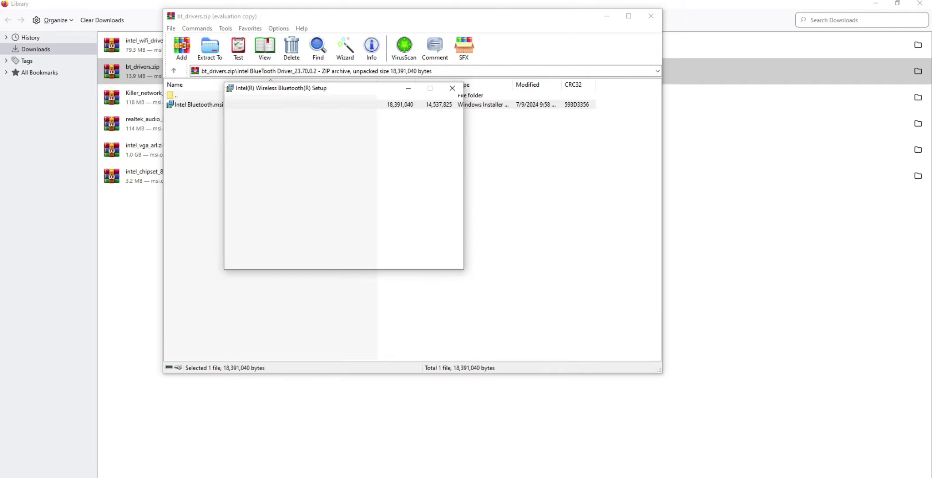
{"action": "left_click", "coordinate": [386, 258]}
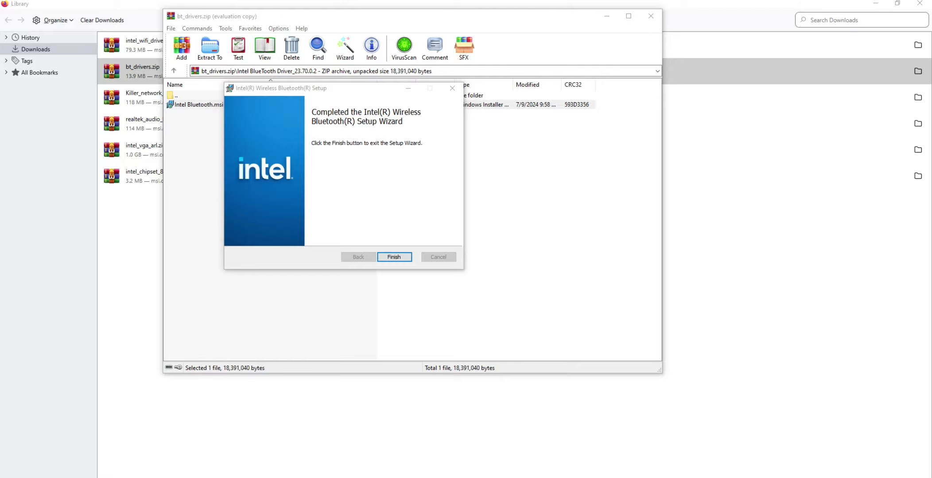
{"action": "left_click", "coordinate": [395, 258]}
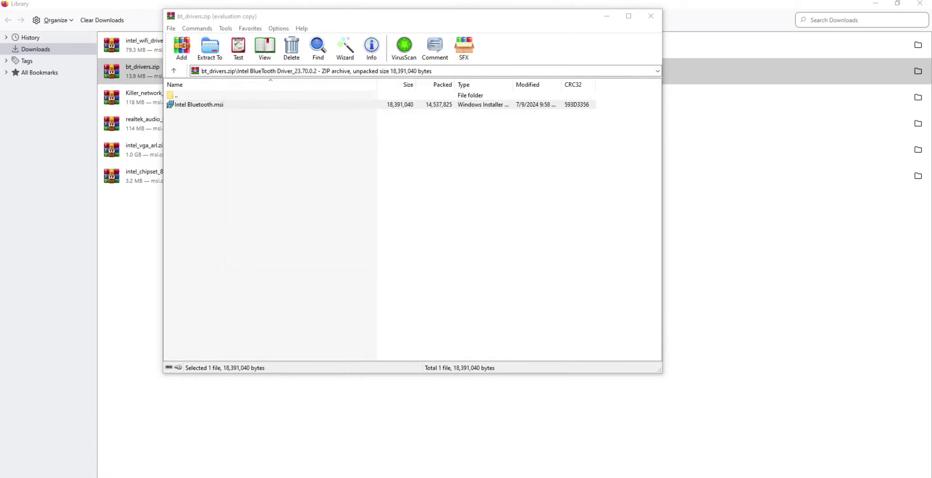
{"action": "left_click", "coordinate": [651, 16]}
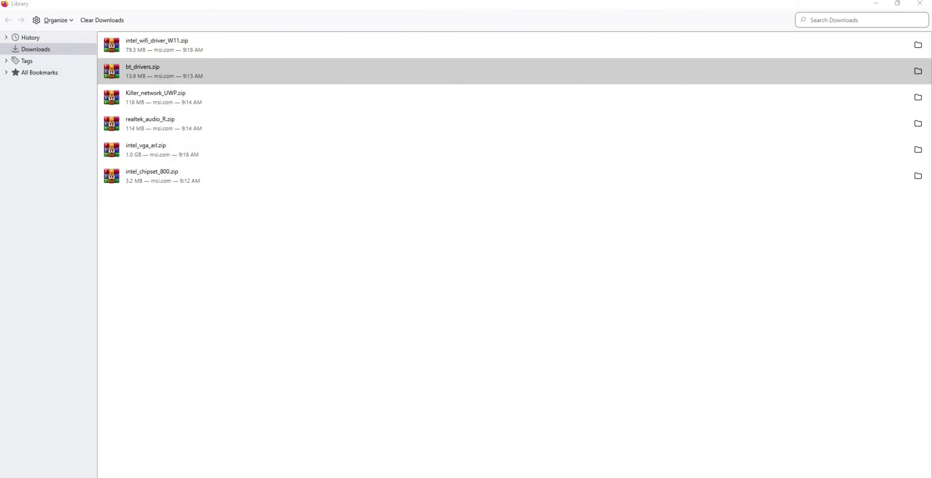
Step: Open the Killer_network_UWP.zip archive, enter the folder Killer_network_UWP_36.24.12134 and dismiss the WinRAR license reminder
{"action": "left_click", "coordinate": [156, 97]}
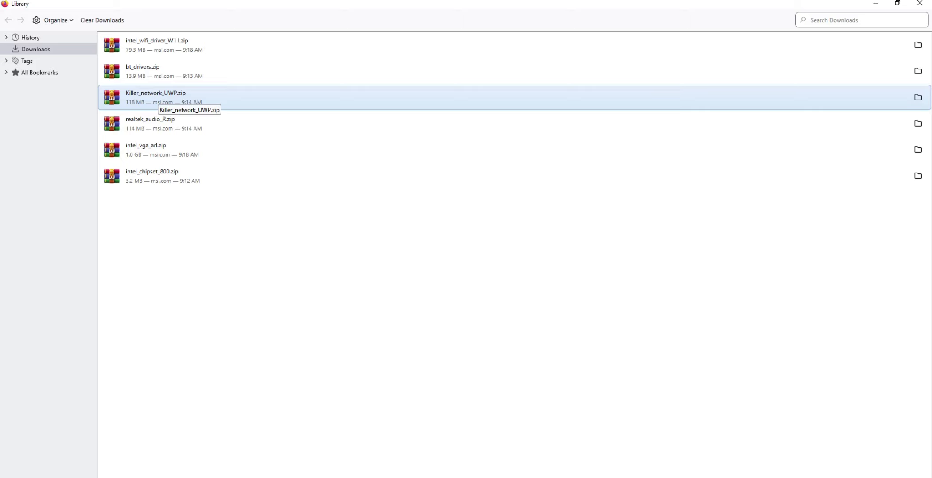
{"action": "double_click", "coordinate": [155, 97]}
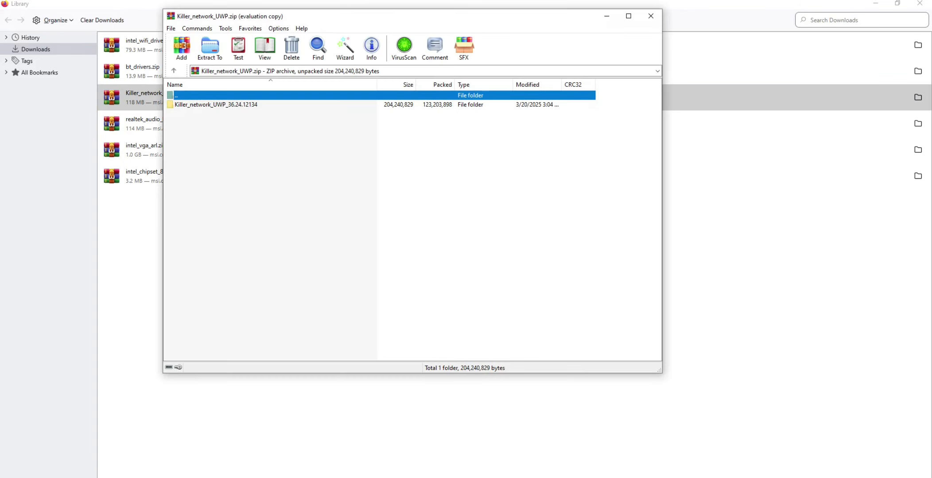
{"action": "double_click", "coordinate": [216, 105]}
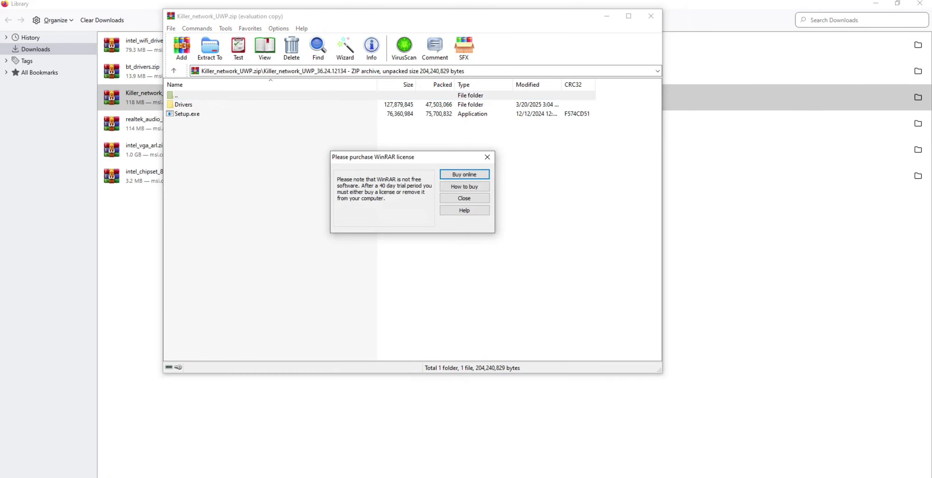
{"action": "left_click", "coordinate": [487, 157]}
Step: Look through the archive's Drivers\Production\Windows10-x64 folder and return to the Killer_network_UWP_36.24.12134 folder
{"action": "double_click", "coordinate": [188, 105]}
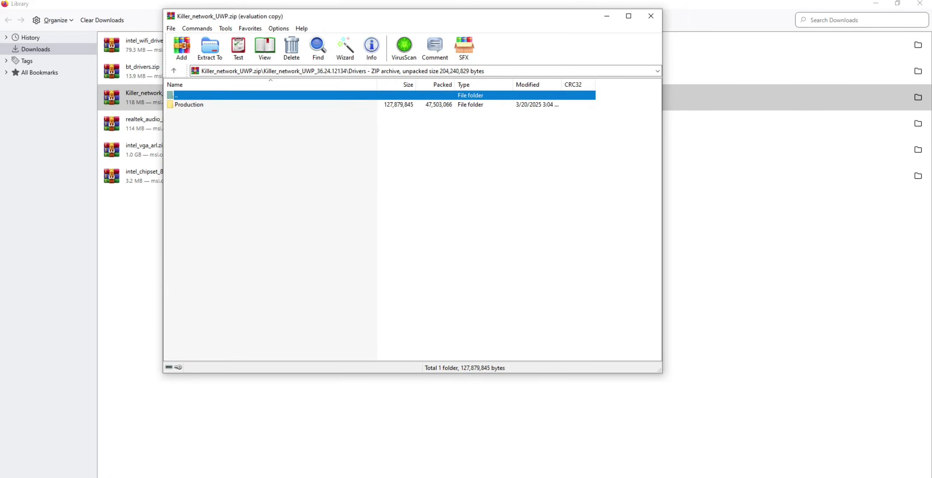
{"action": "left_click", "coordinate": [188, 105]}
{"action": "double_click", "coordinate": [189, 105]}
{"action": "double_click", "coordinate": [189, 105]}
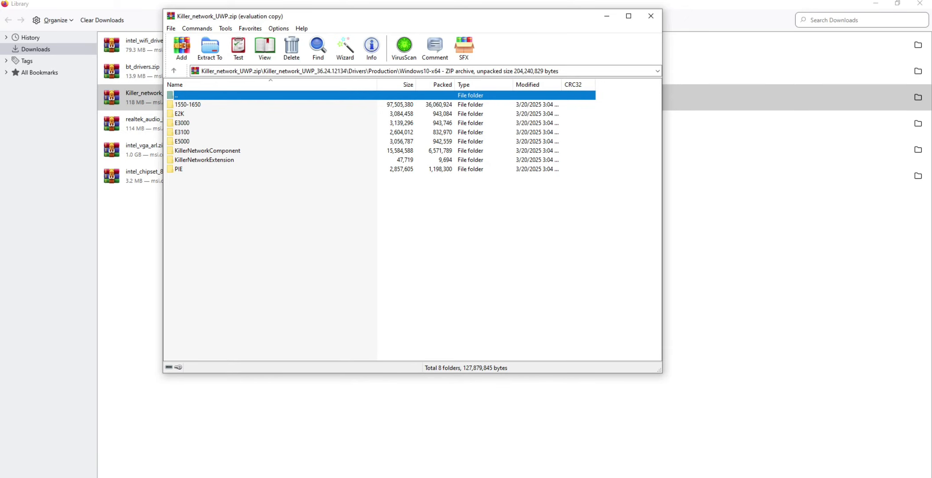
{"action": "key", "text": "BackSpace"}
{"action": "key", "text": "BackSpace"}
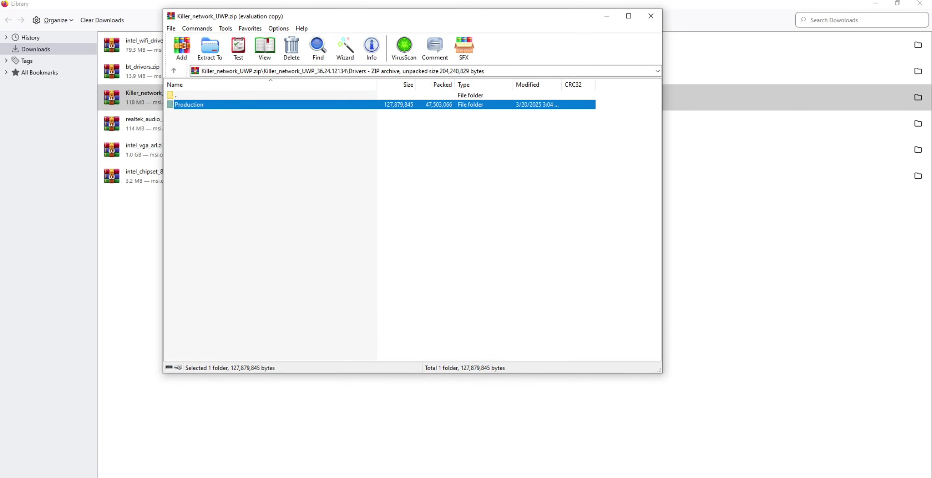
{"action": "key", "text": "BackSpace"}
Step: Try to install the Killer Performance Driver Suite UWD from Setup.exe, exit its wizard and close the archive
{"action": "left_click", "coordinate": [187, 114]}
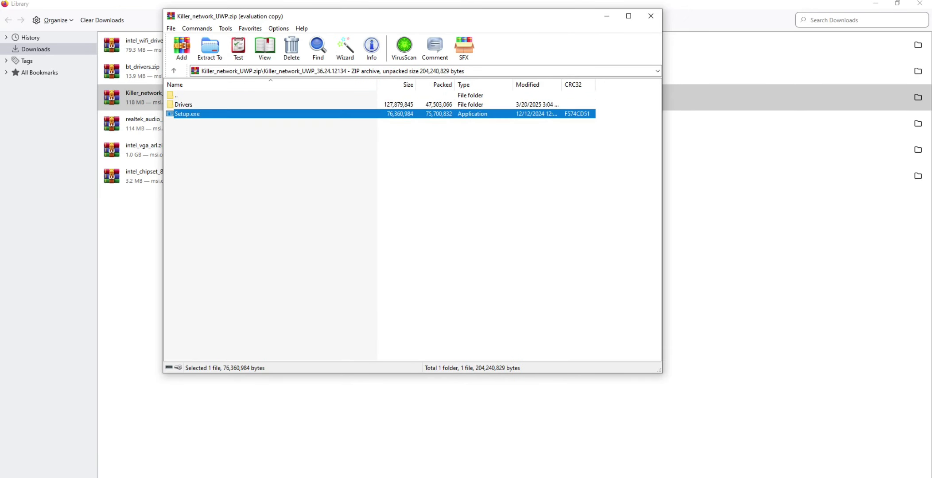
{"action": "key", "text": "Return"}
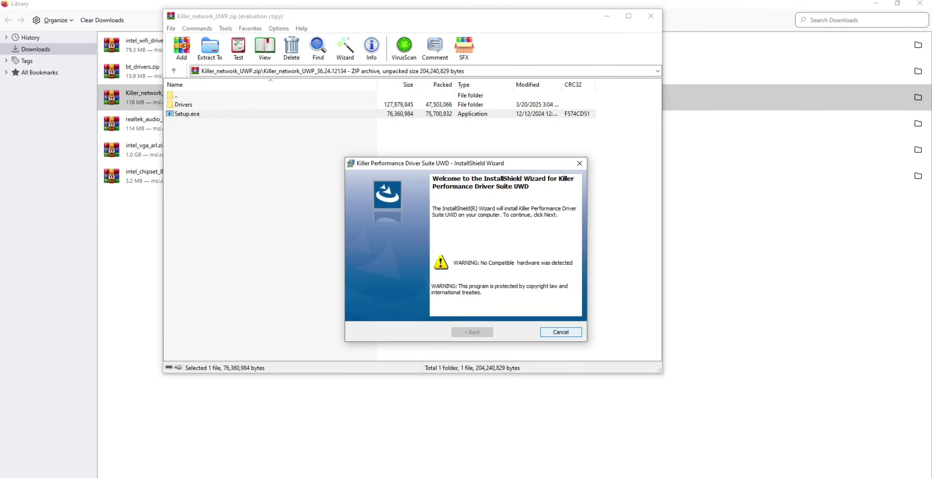
{"action": "left_click", "coordinate": [561, 332]}
{"action": "left_click", "coordinate": [443, 271]}
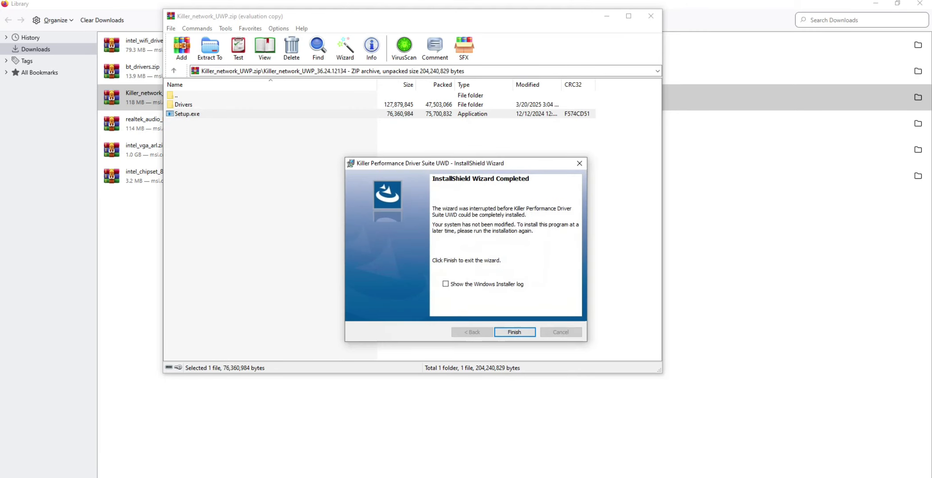
{"action": "left_click", "coordinate": [515, 332]}
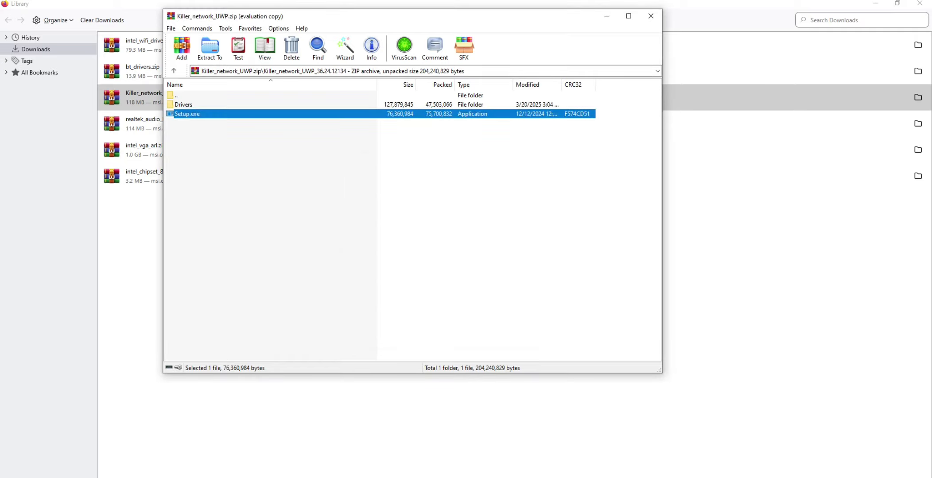
{"action": "left_click", "coordinate": [651, 16]}
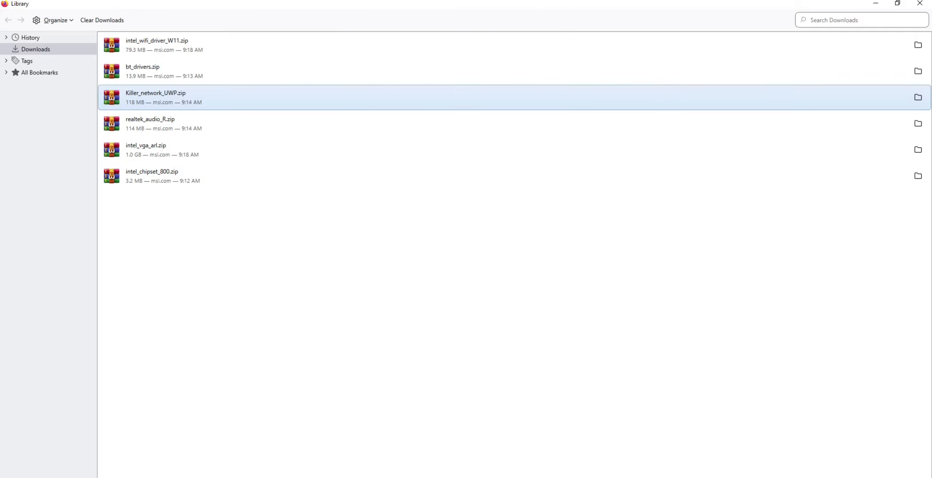
Step: Open the realtek_audio_R.zip archive, dismiss the WinRAR trial notification and enter the Realtek HD Universal Driver folder
{"action": "left_click", "coordinate": [461, 123]}
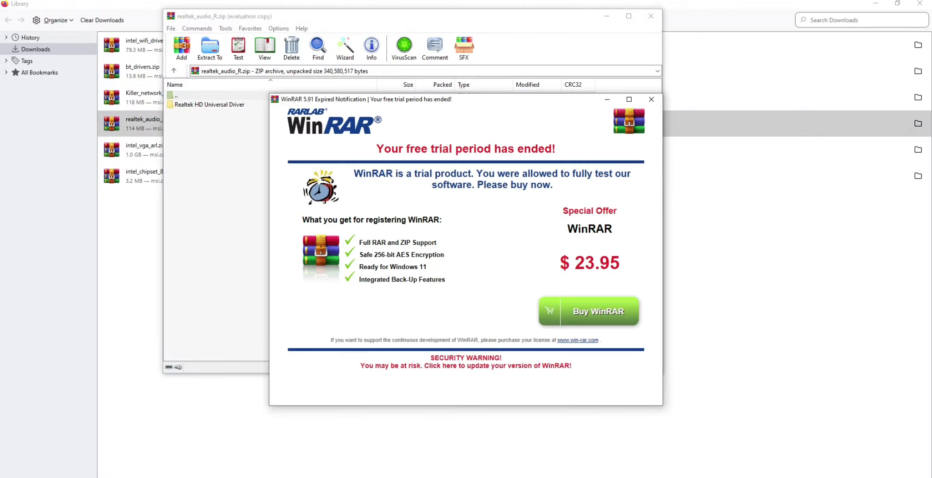
{"action": "left_click", "coordinate": [652, 100]}
{"action": "double_click", "coordinate": [209, 105]}
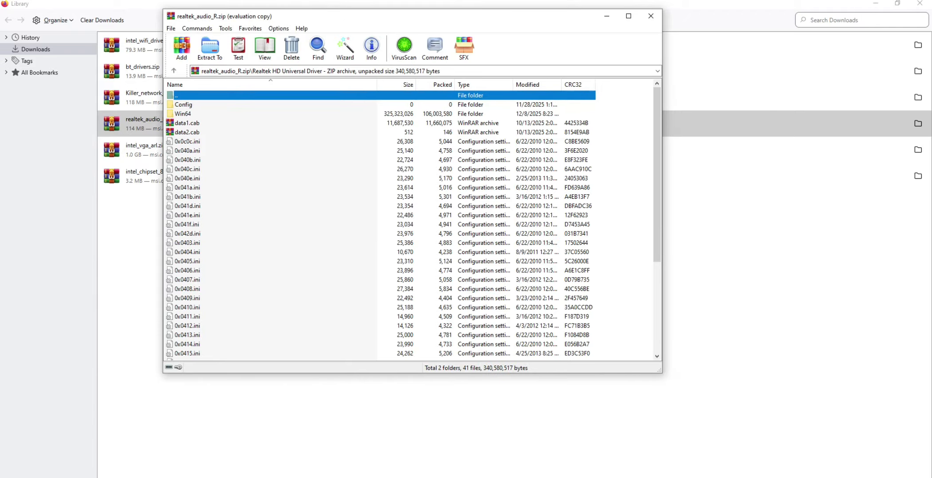
Step: Run setup.exe to uninstall the current Realtek audio driver and finish the wizard without restarting the computer
{"action": "scroll", "coordinate": [408, 224], "scroll_direction": "down", "scroll_amount": 5}
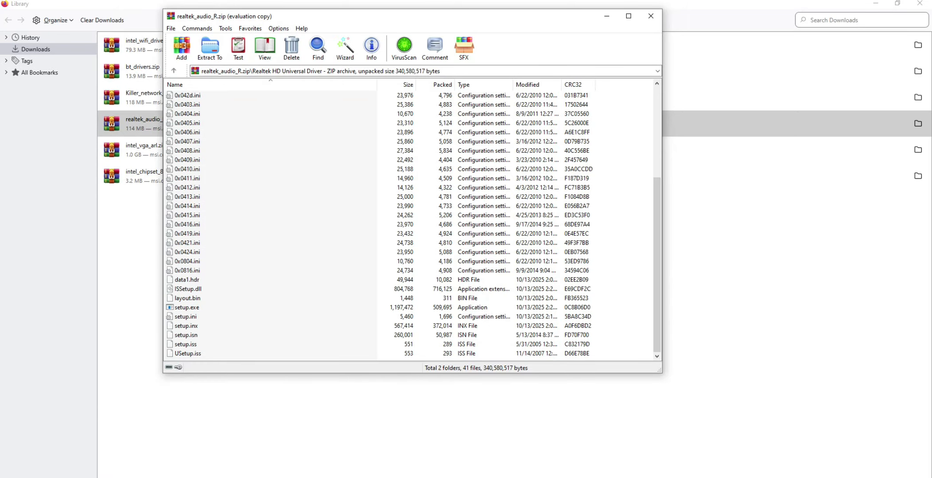
{"action": "left_click", "coordinate": [187, 308]}
{"action": "key", "text": "Return"}
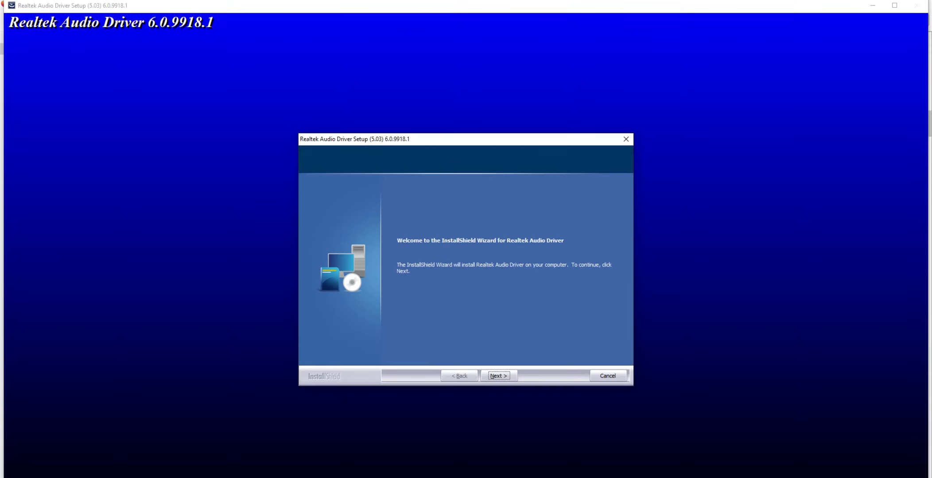
{"action": "key", "text": "Return"}
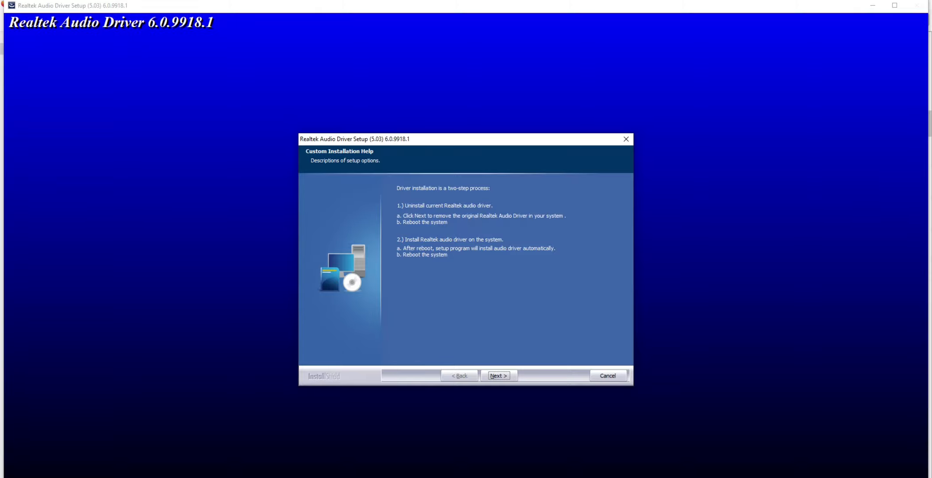
{"action": "key", "text": "Return"}
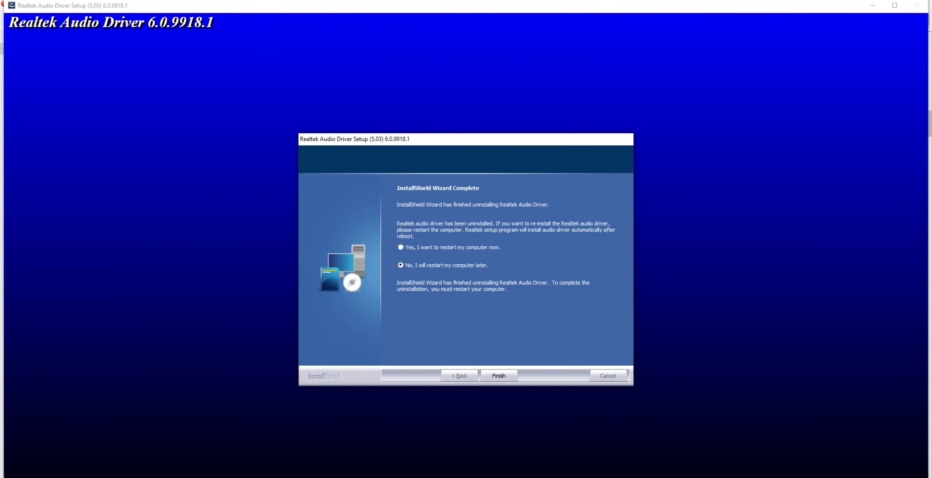
{"action": "key", "text": "Return"}
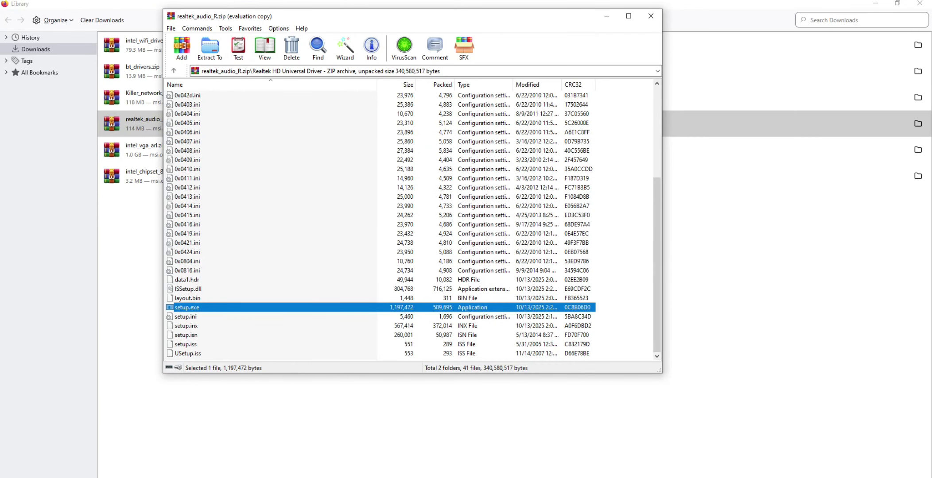
Step: Close the Realtek audio archive, open intel_vga_arl.zip past the WinRAR license notice and enter the Intel VGA Driver_32.0.101.6629 folder
{"action": "left_click", "coordinate": [651, 16]}
{"action": "left_click", "coordinate": [153, 150]}
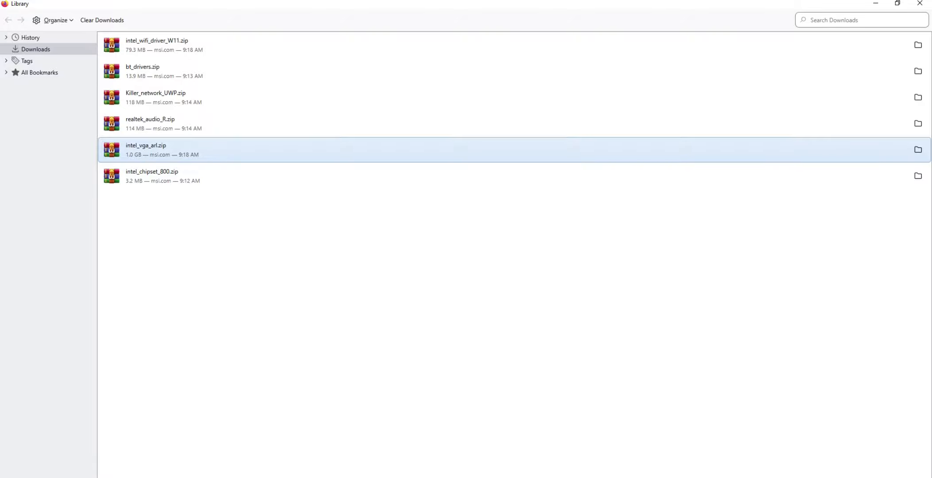
{"action": "key", "text": "Return"}
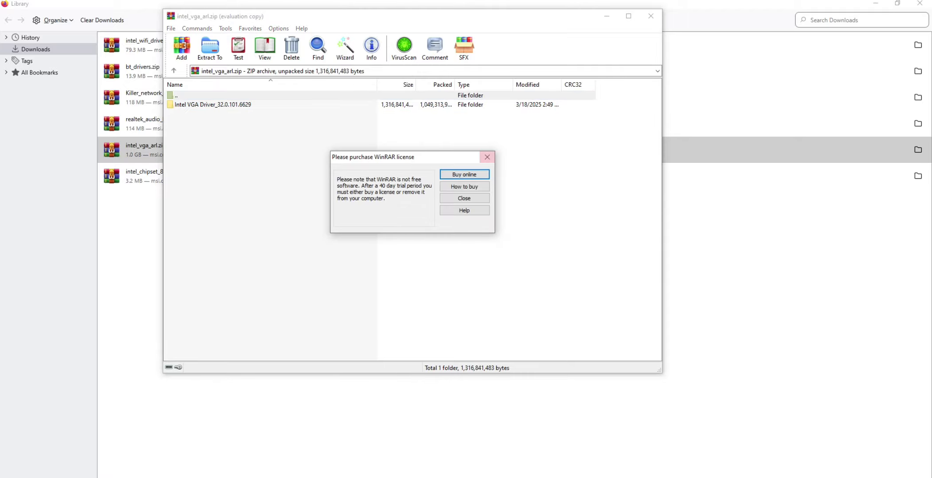
{"action": "left_click", "coordinate": [487, 156]}
{"action": "key", "text": "Down"}
{"action": "key", "text": "Return"}
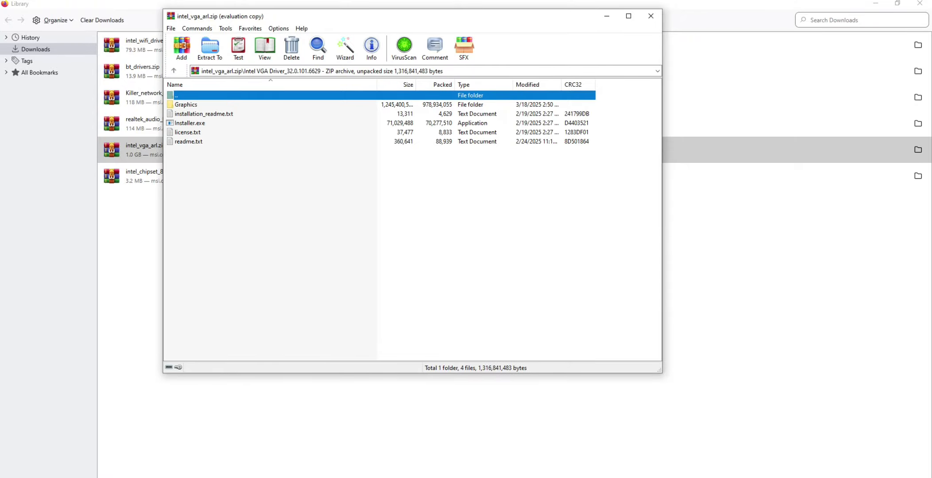
Step: Look through the archive's Graphics folder for an installer and return to the Intel VGA Driver_32.0.101.6629 folder
{"action": "key", "text": "Down"}
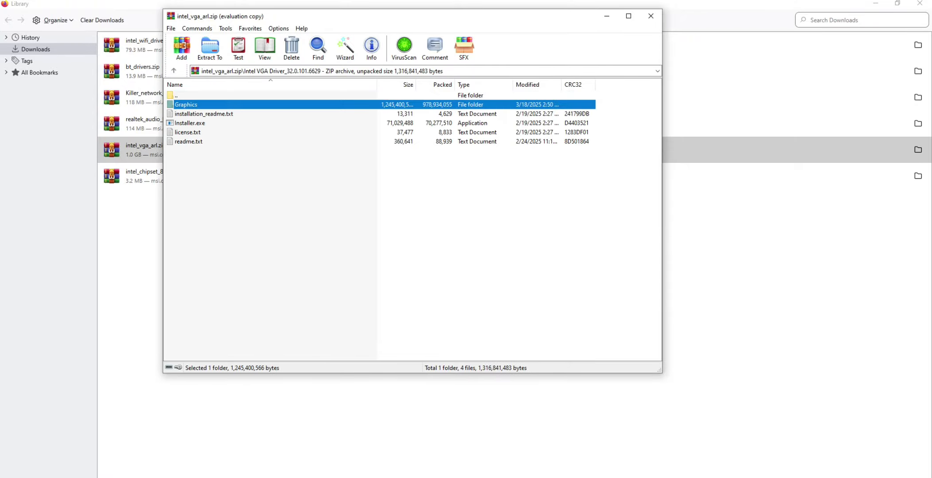
{"action": "key", "text": "Return"}
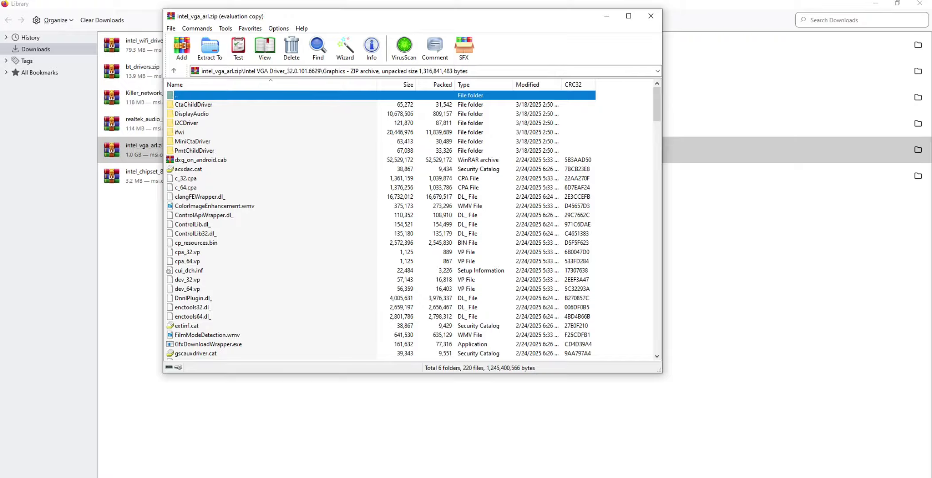
{"action": "scroll", "coordinate": [412, 222], "scroll_direction": "down", "scroll_amount": 19}
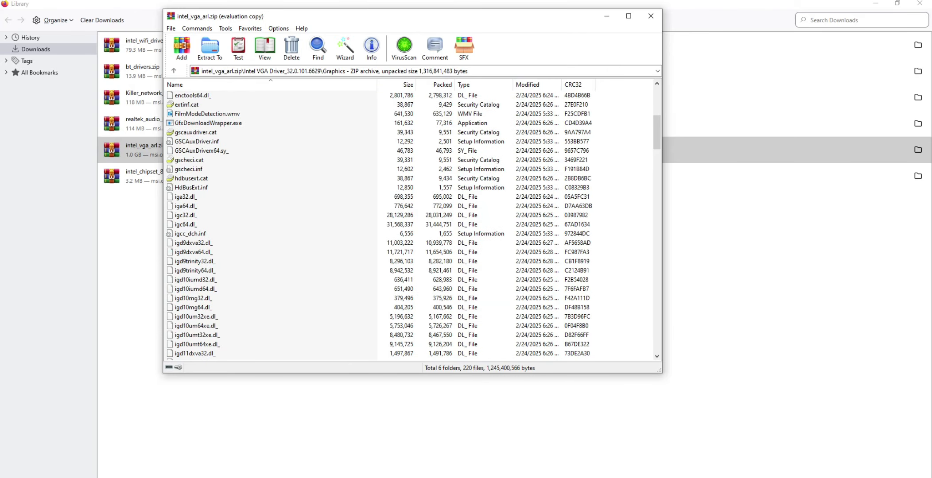
{"action": "scroll", "coordinate": [412, 222], "scroll_direction": "down", "scroll_amount": 20}
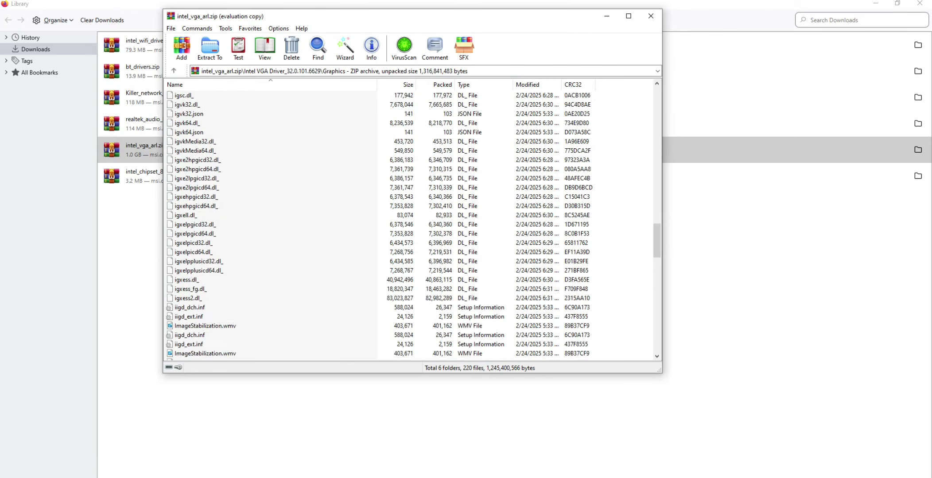
{"action": "scroll", "coordinate": [412, 222], "scroll_direction": "down", "scroll_amount": 10}
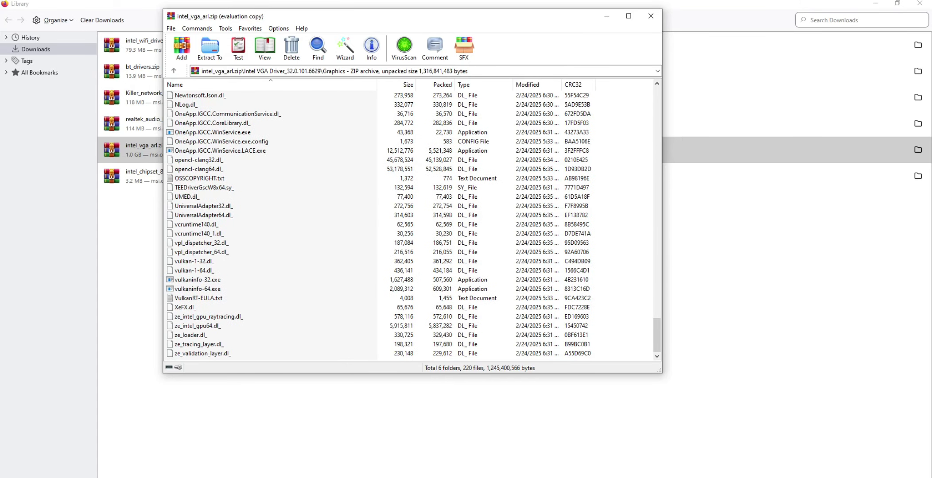
{"action": "scroll", "coordinate": [412, 221], "scroll_direction": "up", "scroll_amount": 5}
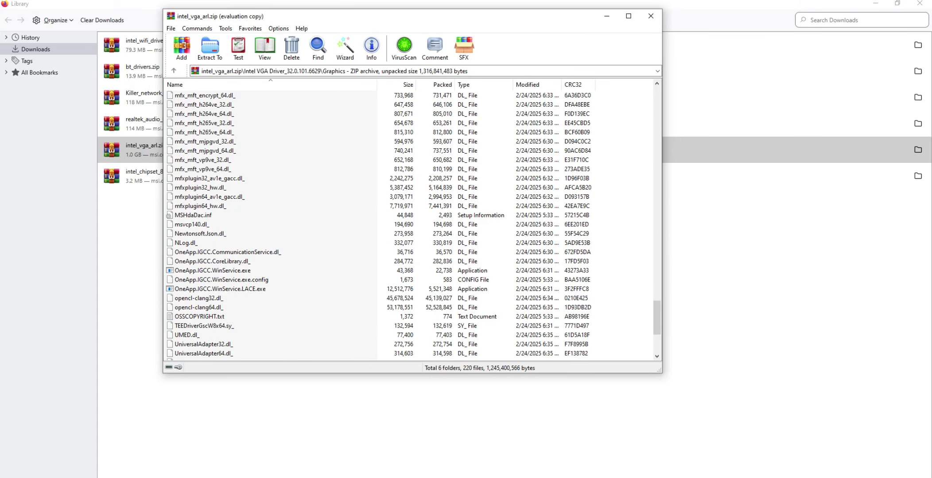
{"action": "scroll", "coordinate": [412, 222], "scroll_direction": "up", "scroll_amount": 20}
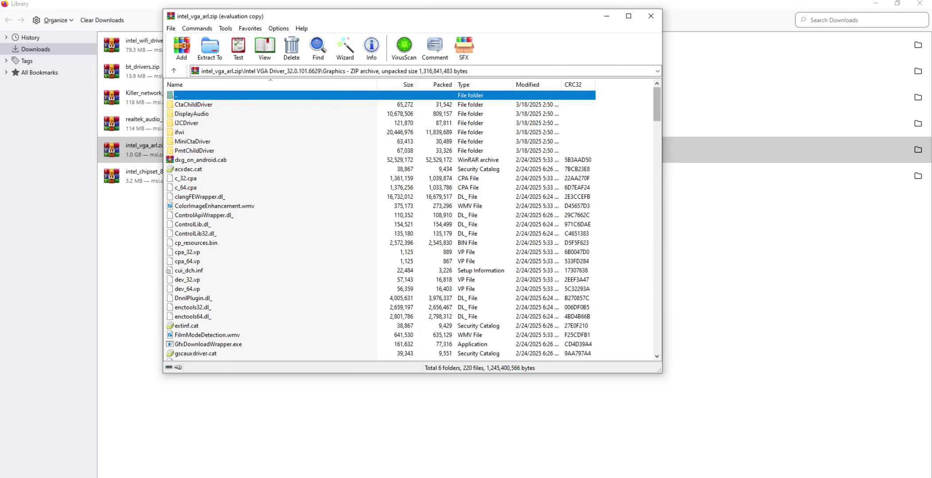
{"action": "key", "text": "Return"}
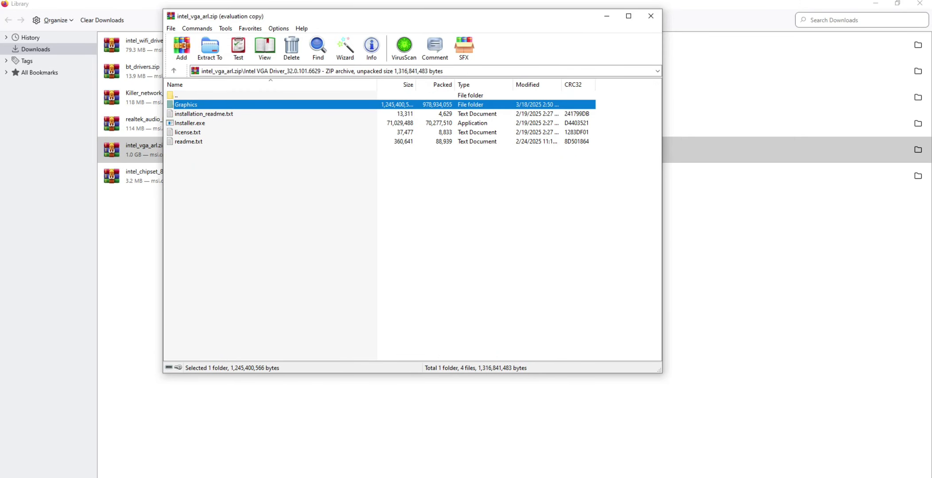
Step: Run Installer.exe, begin the Intel graphics driver installation and close the intel_vga_arl.zip archive
{"action": "double_click", "coordinate": [190, 123]}
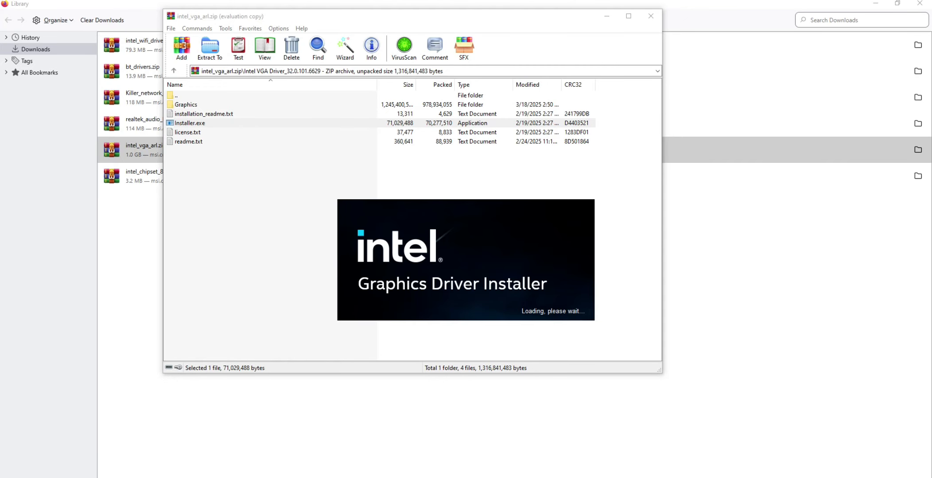
{"action": "mouse_move", "coordinate": [535, 477]}
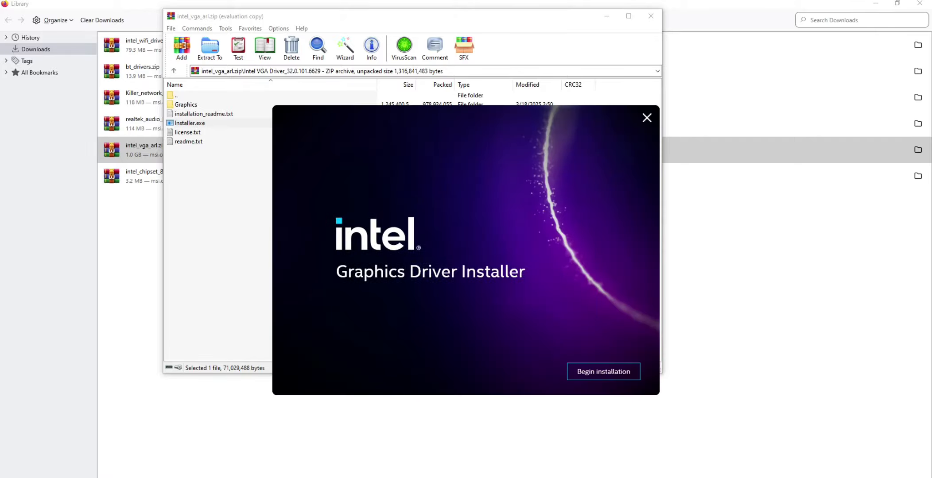
{"action": "left_click", "coordinate": [603, 372]}
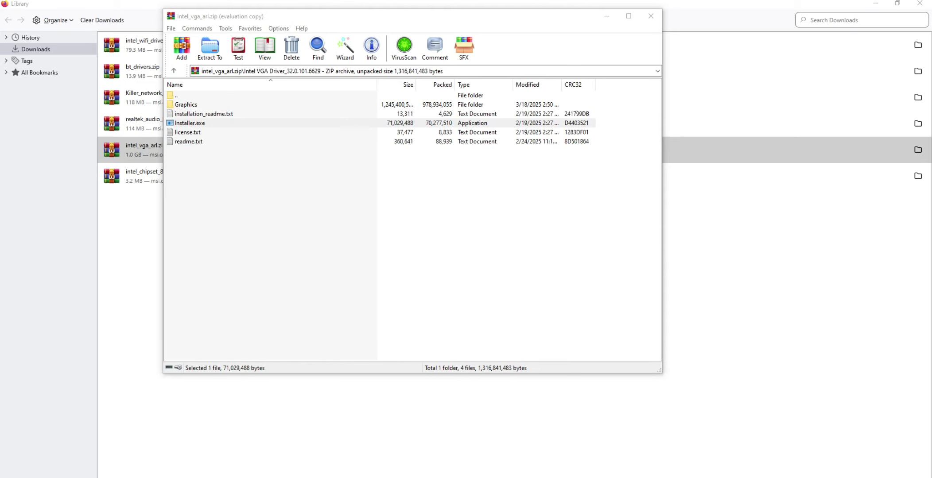
{"action": "left_click", "coordinate": [650, 16]}
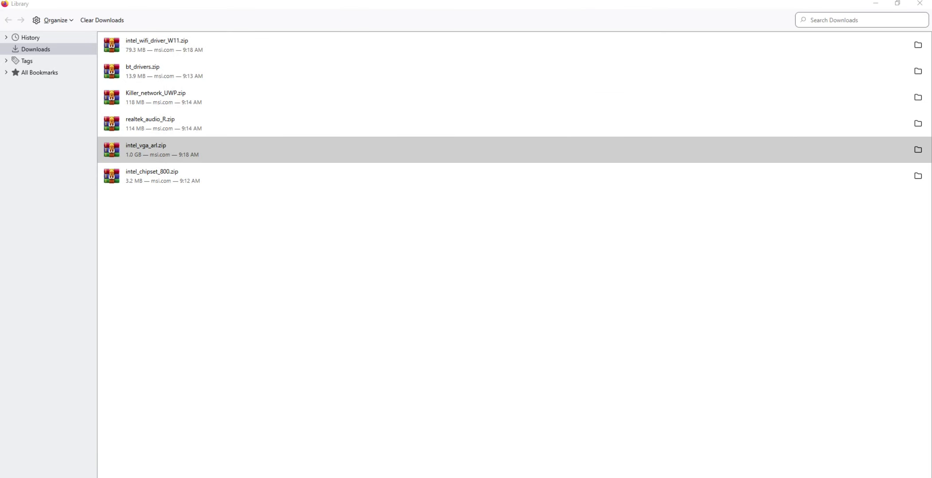
Step: Open the intel_chipset_800.zip archive, dismiss the WinRAR license notice and enter the Intel Chipset Driver_10.1.20062.8627 folder
{"action": "left_click", "coordinate": [151, 175]}
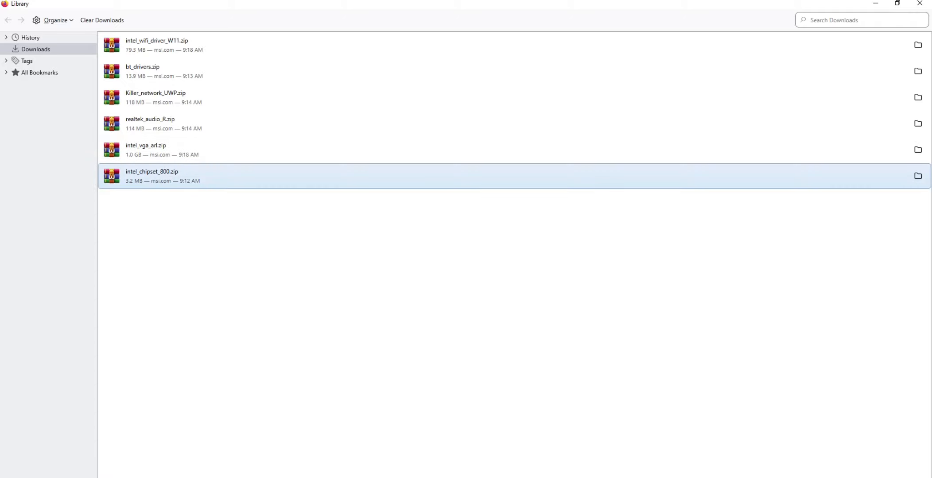
{"action": "double_click", "coordinate": [152, 175]}
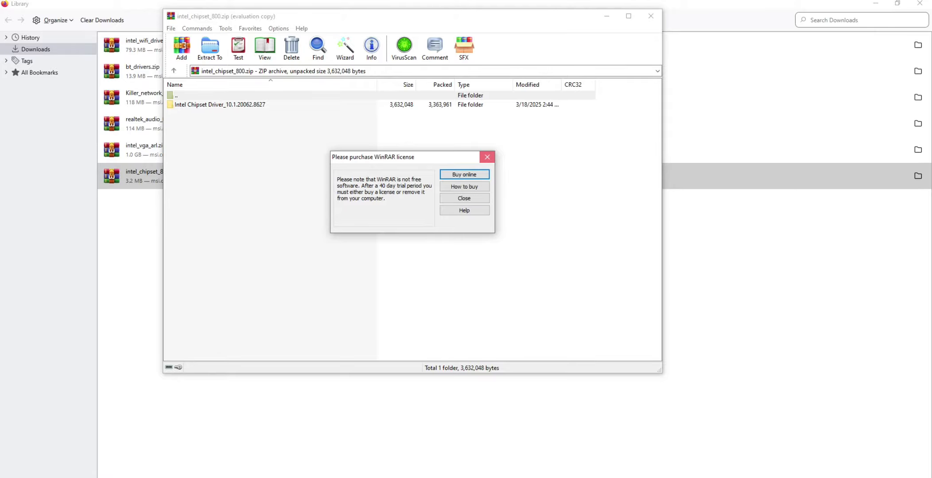
{"action": "left_click", "coordinate": [487, 157]}
{"action": "double_click", "coordinate": [219, 105]}
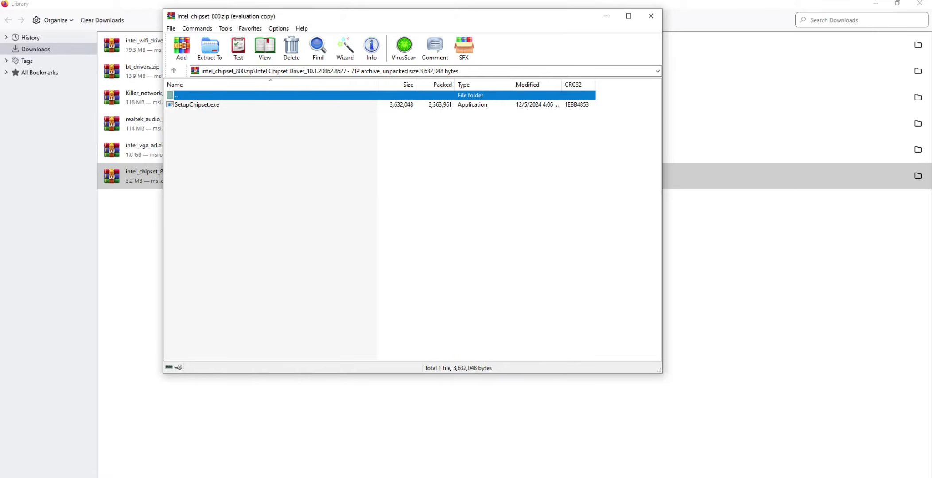
Step: Install the Intel Chipset Device Software from SetupChipset.exe, accepting its license agreement, and close the finished wizard and the archive
{"action": "double_click", "coordinate": [197, 105]}
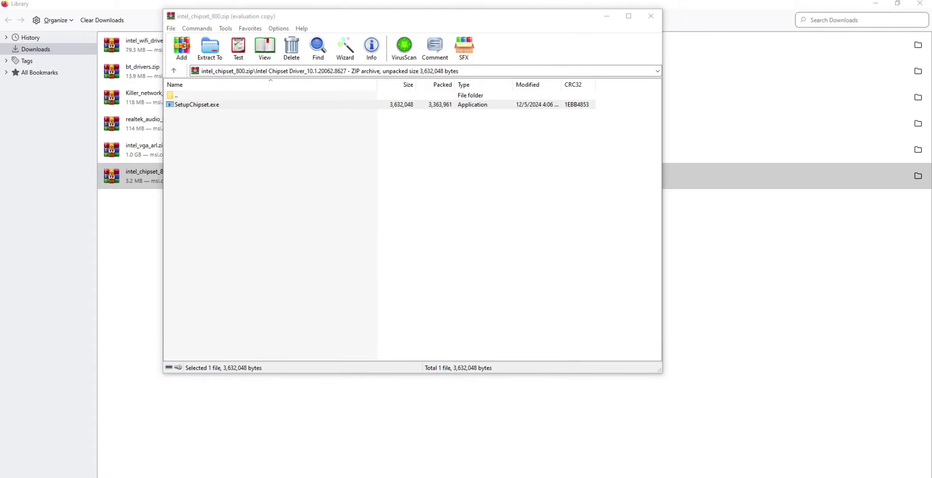
{"action": "left_click", "coordinate": [514, 332]}
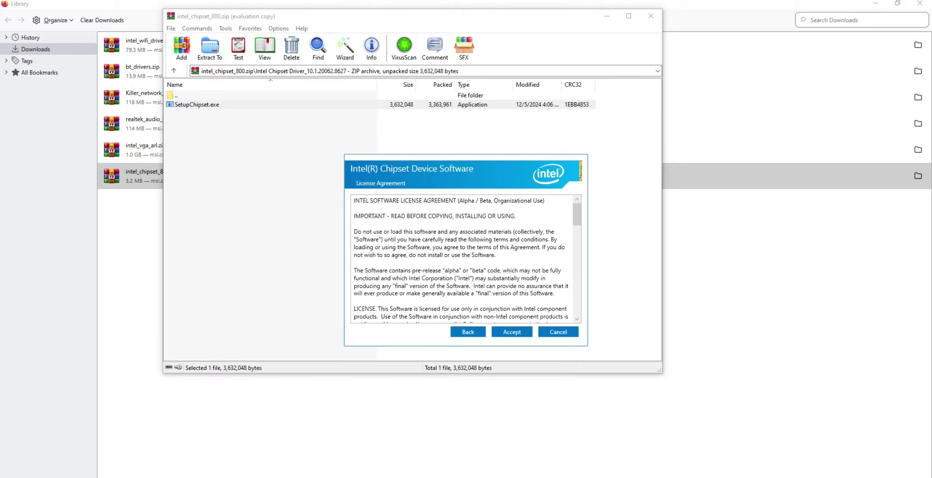
{"action": "left_click", "coordinate": [513, 332]}
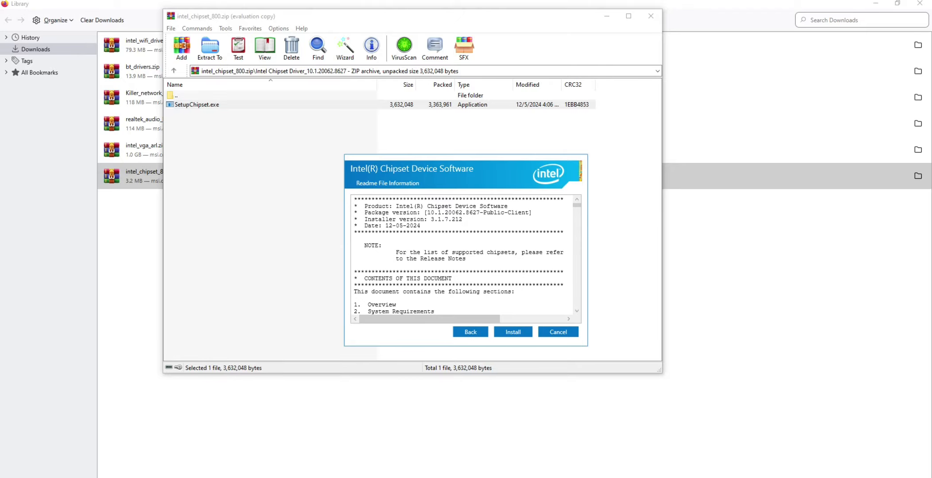
{"action": "left_click", "coordinate": [512, 332]}
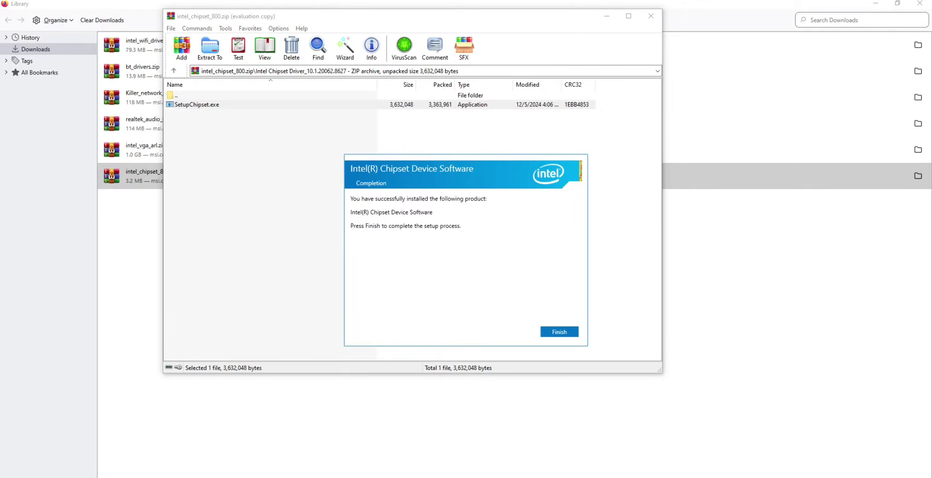
{"action": "mouse_move", "coordinate": [466, 175]}
{"action": "left_mouse_down"}
{"action": "mouse_move", "coordinate": [488, 171]}
{"action": "mouse_move", "coordinate": [470, 164]}
{"action": "left_mouse_up"}
{"action": "left_click", "coordinate": [563, 322]}
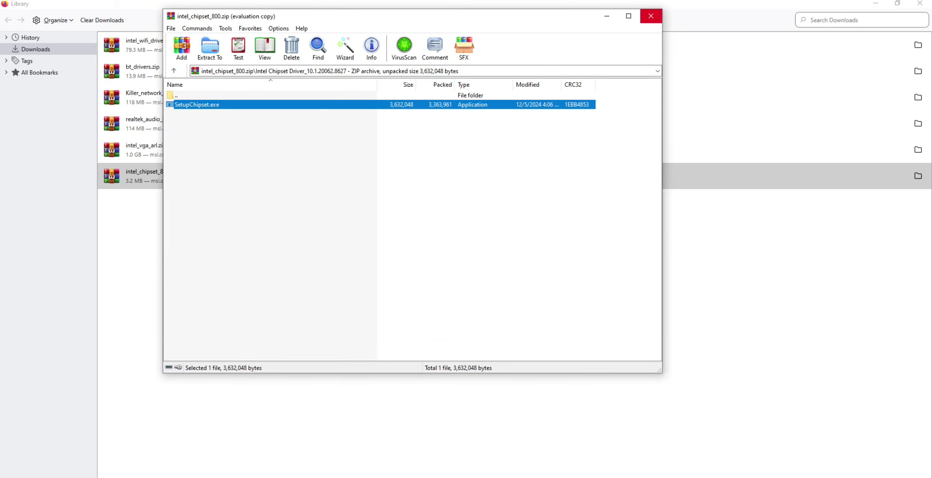
{"action": "left_click", "coordinate": [651, 16]}
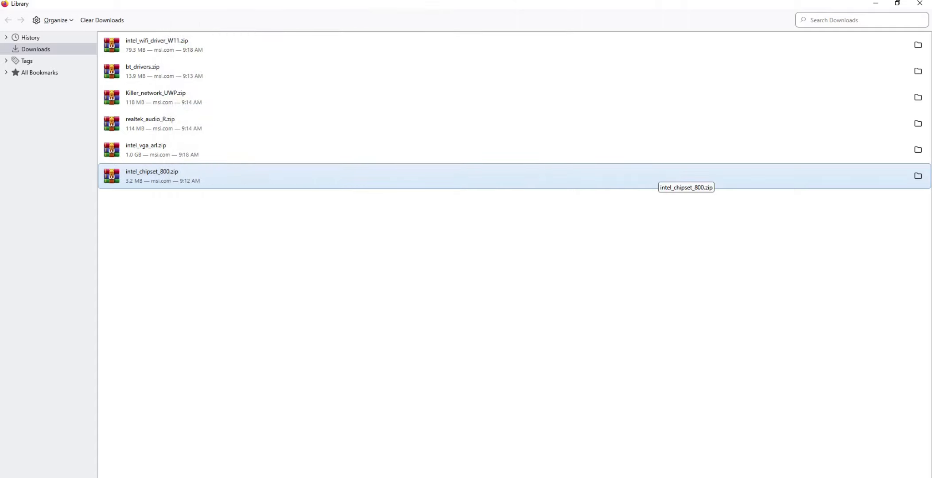